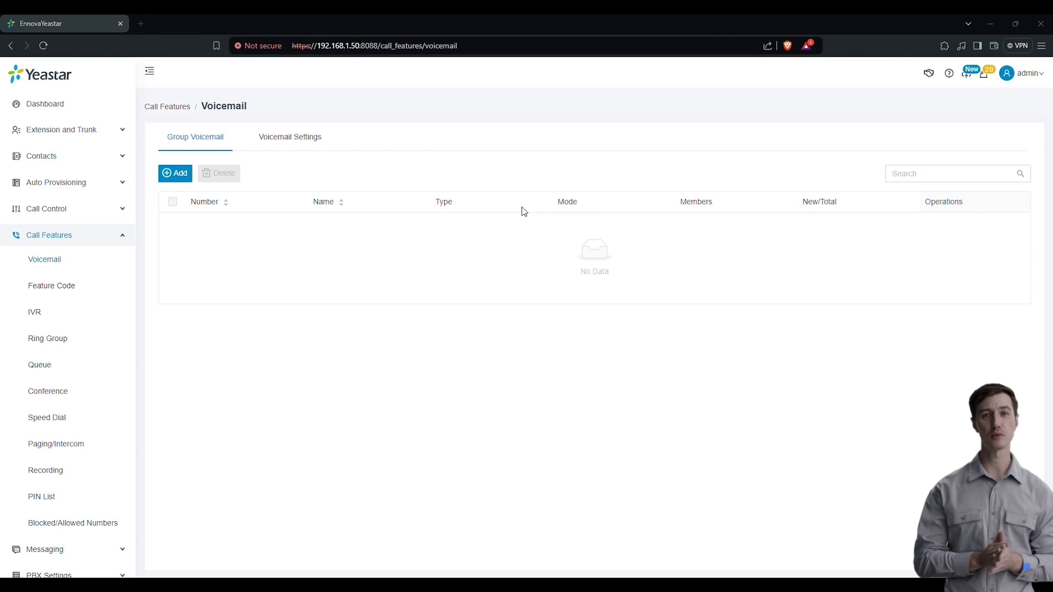
# Start adding a new group voicemail and set its type to Custom
pyautogui.click(191, 174)
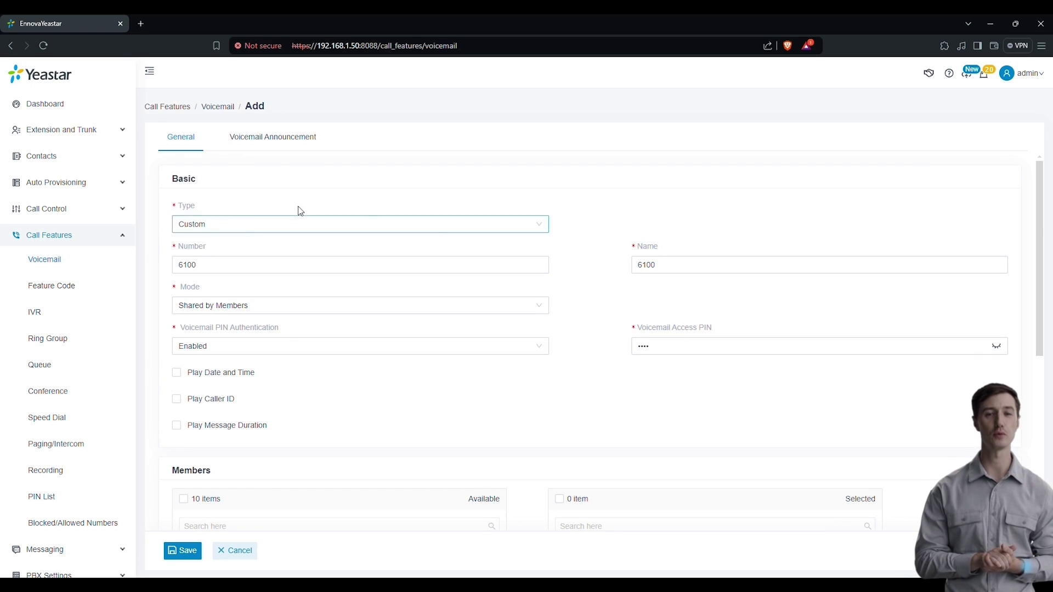
pyautogui.click(494, 223)
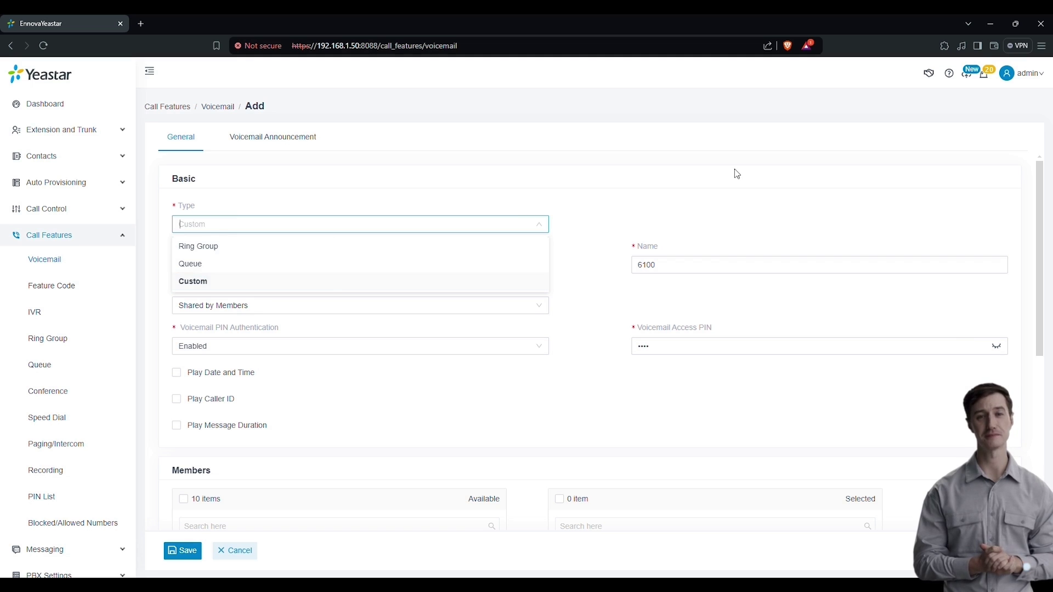
pyautogui.click(193, 281)
# Examine the new group voicemail's number and name, and the options for its mode and voicemail PIN authentication
pyautogui.click(222, 262)
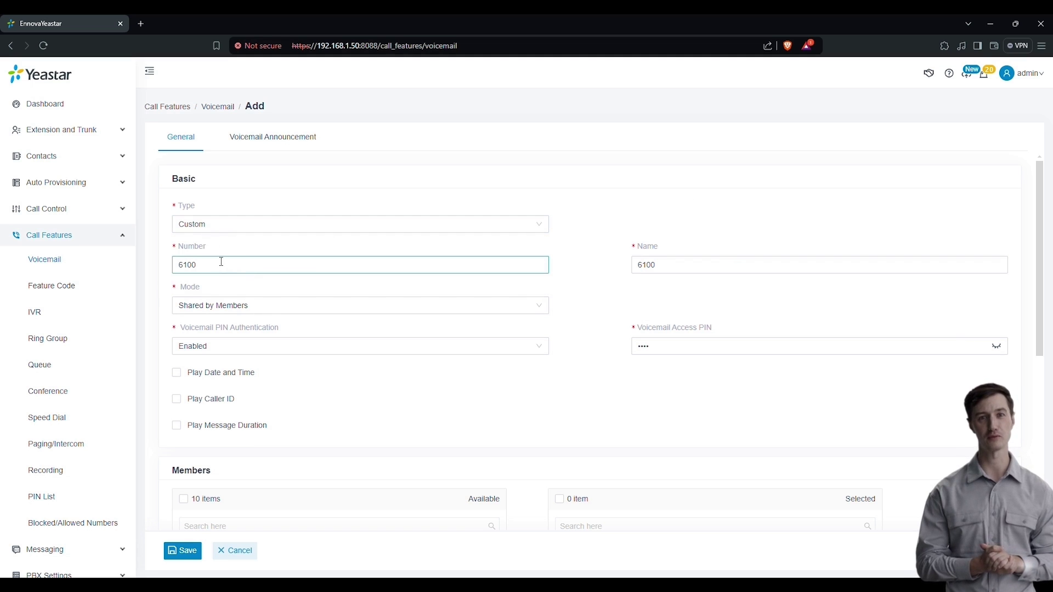
pyautogui.moveTo(217, 266); pyautogui.dragTo(156, 273)
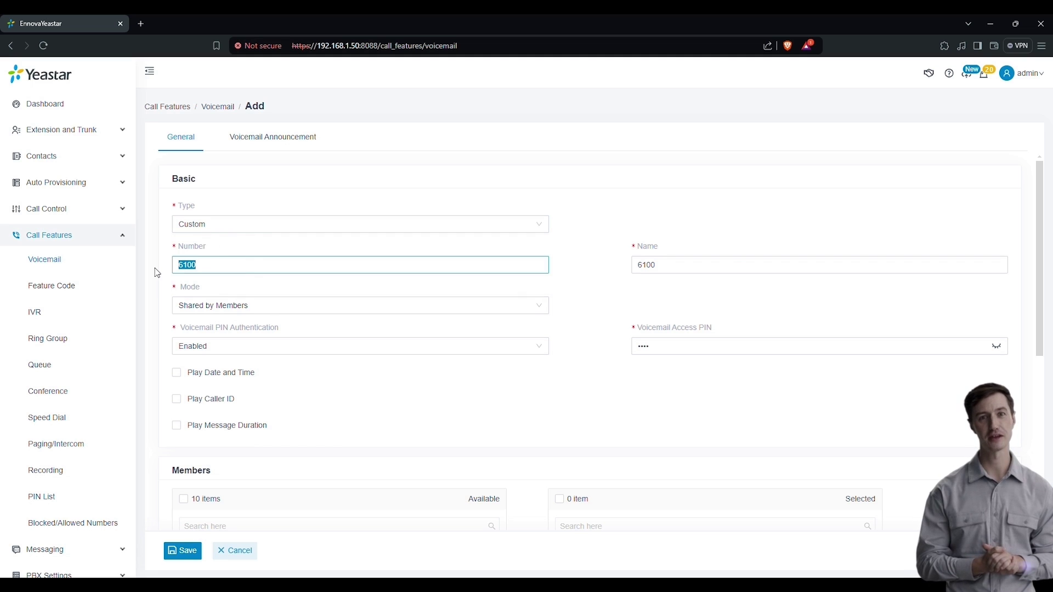
pyautogui.click(255, 259)
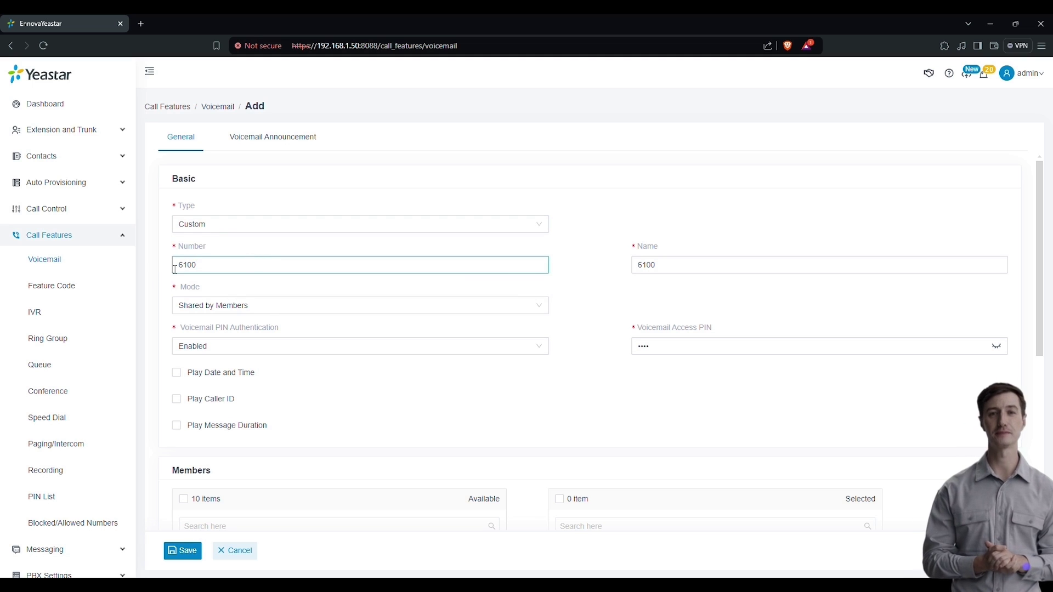
pyautogui.click(708, 267)
pyautogui.doubleClick(686, 265)
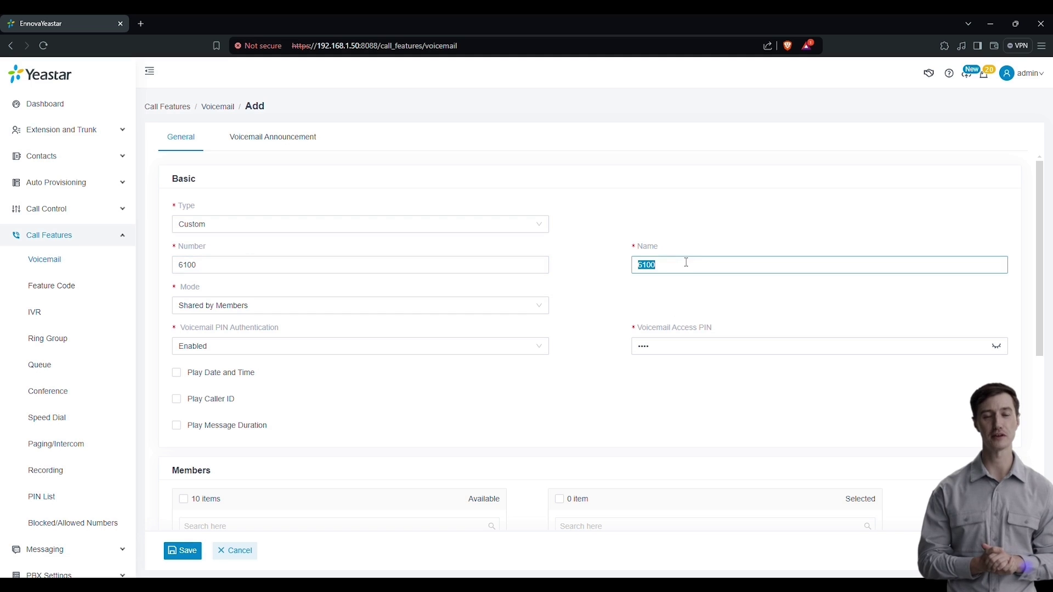
pyautogui.click(289, 304)
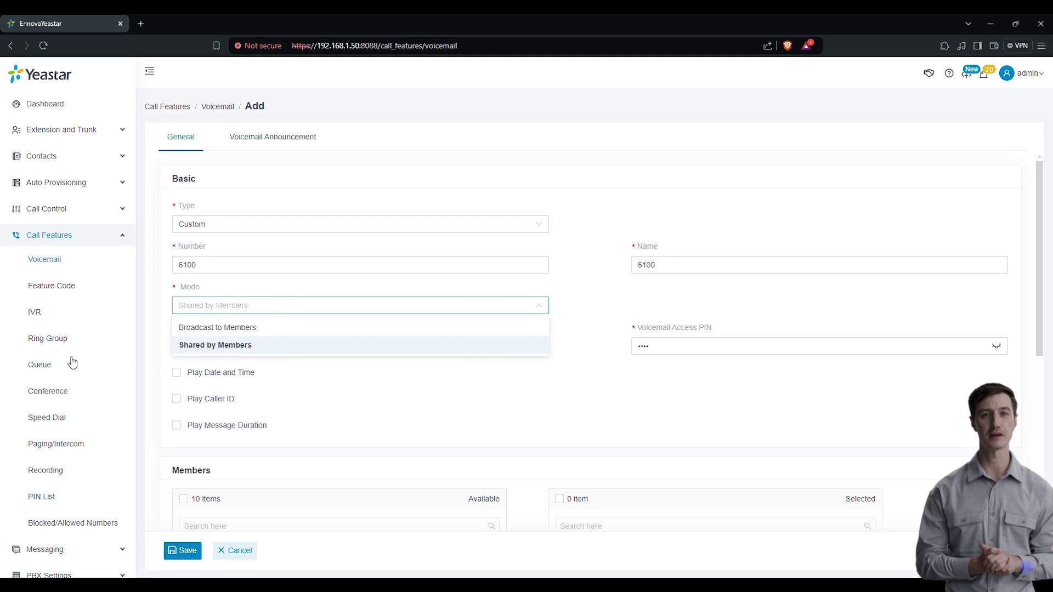
pyautogui.click(153, 352)
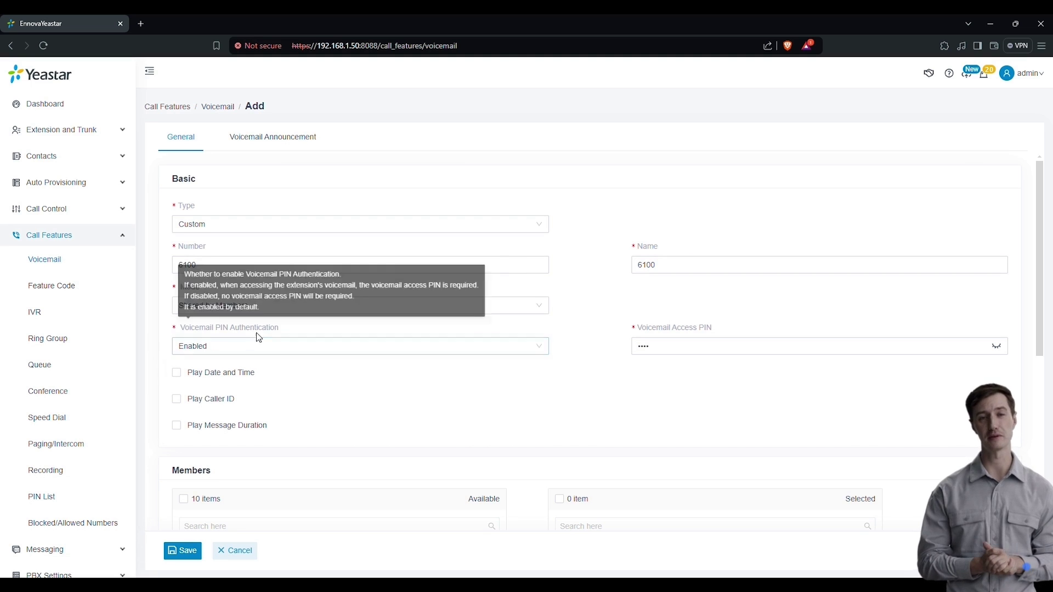
pyautogui.click(302, 346)
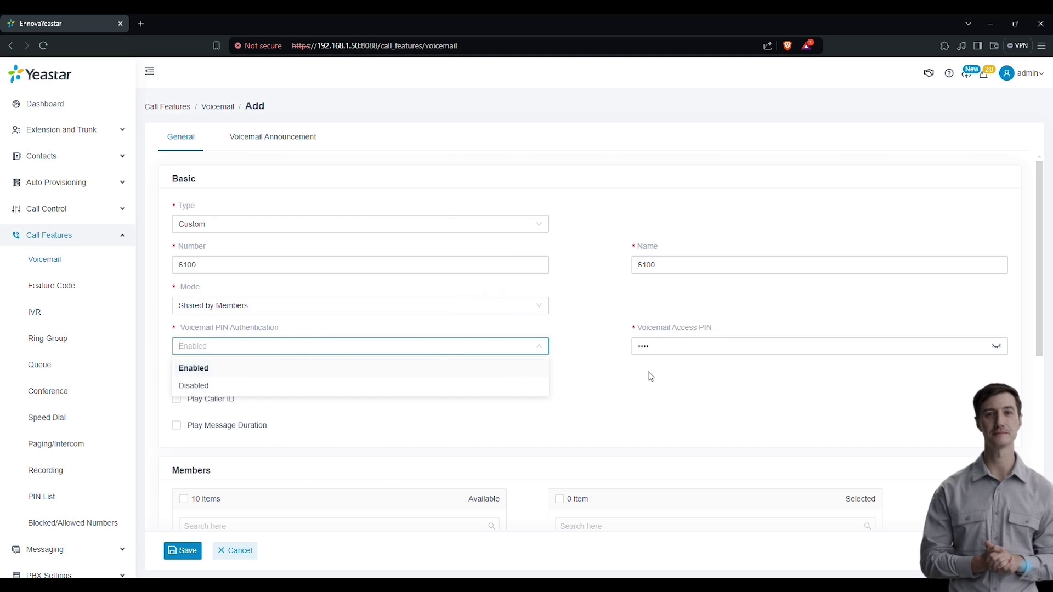
pyautogui.click(674, 410)
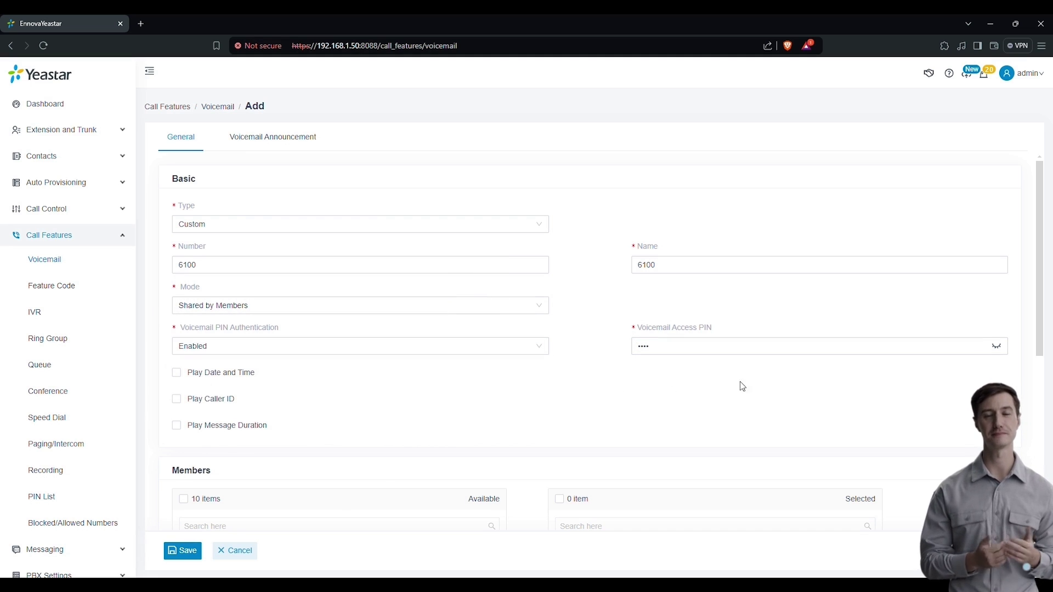
# Reveal the voicemail access PIN and look over the message playback and member options
pyautogui.click(997, 346)
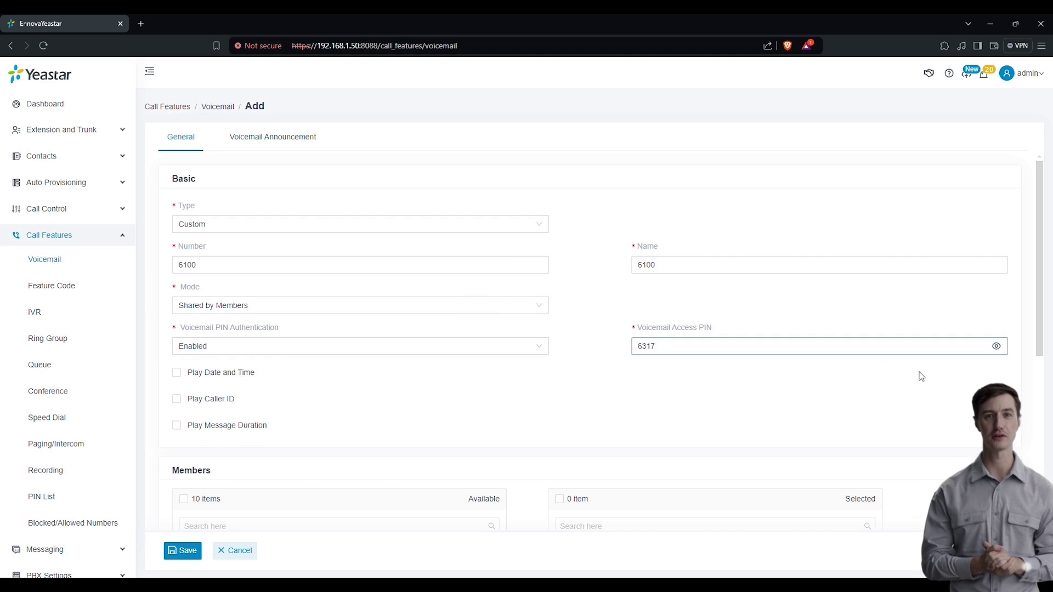
pyautogui.click(735, 348)
pyautogui.doubleClick(735, 348)
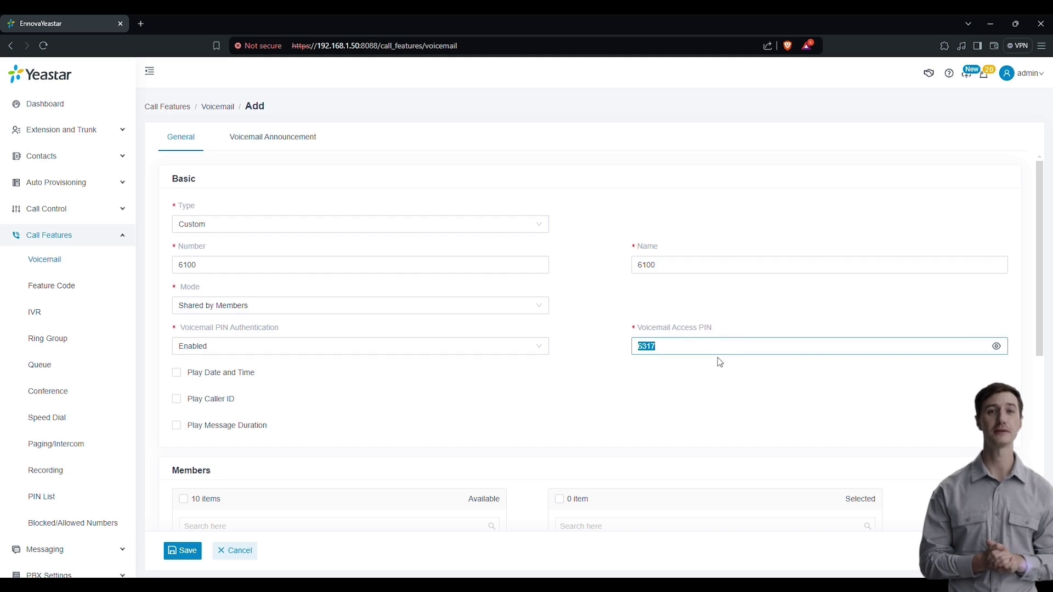
pyautogui.click(385, 426)
pyautogui.scroll(-3, 385, 425)
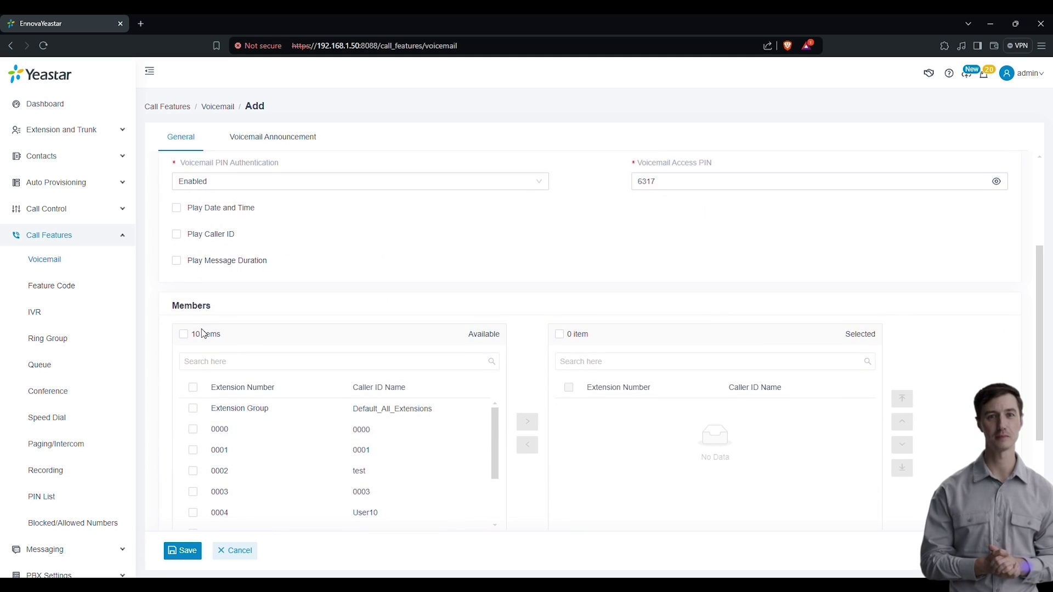
pyautogui.scroll(3, 274, 268)
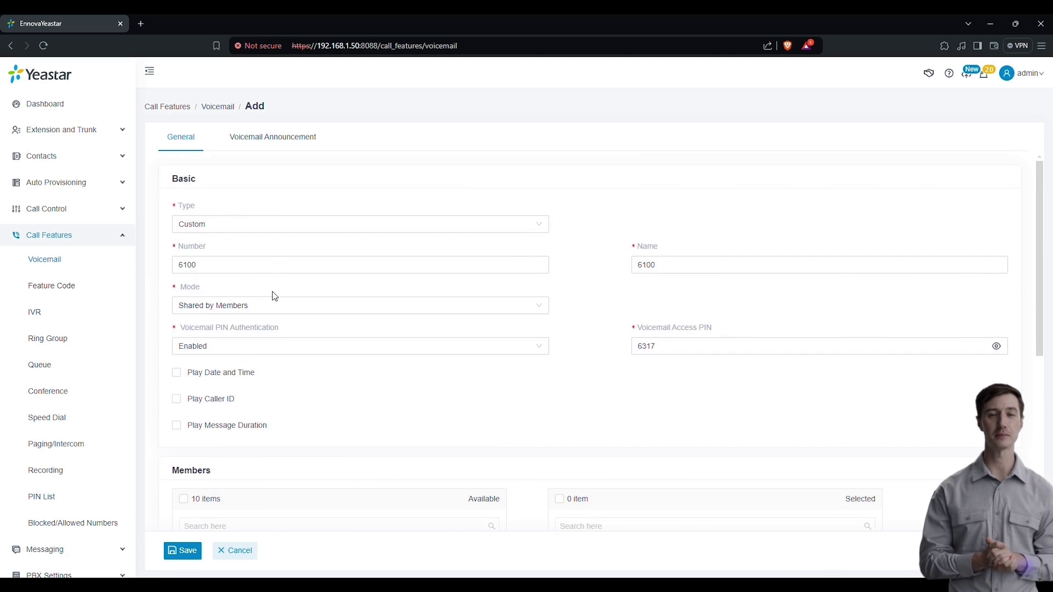
# Try the Queue type for the group voicemail and check which members it offers
pyautogui.click(278, 227)
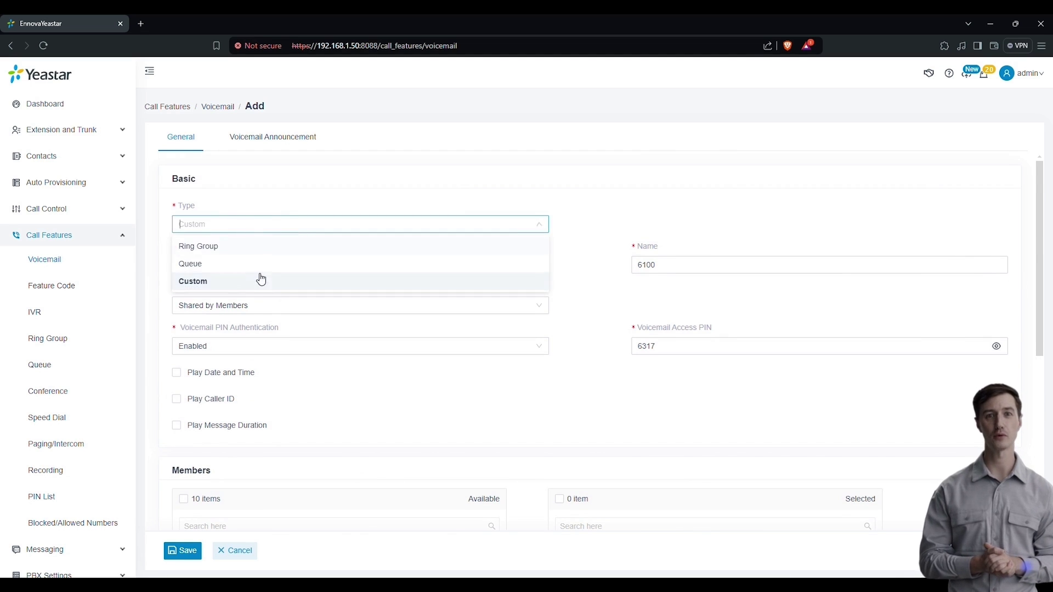
pyautogui.scroll(-1, 180, 271)
pyautogui.click(203, 228)
pyautogui.scroll(1, 260, 174)
pyautogui.click(258, 227)
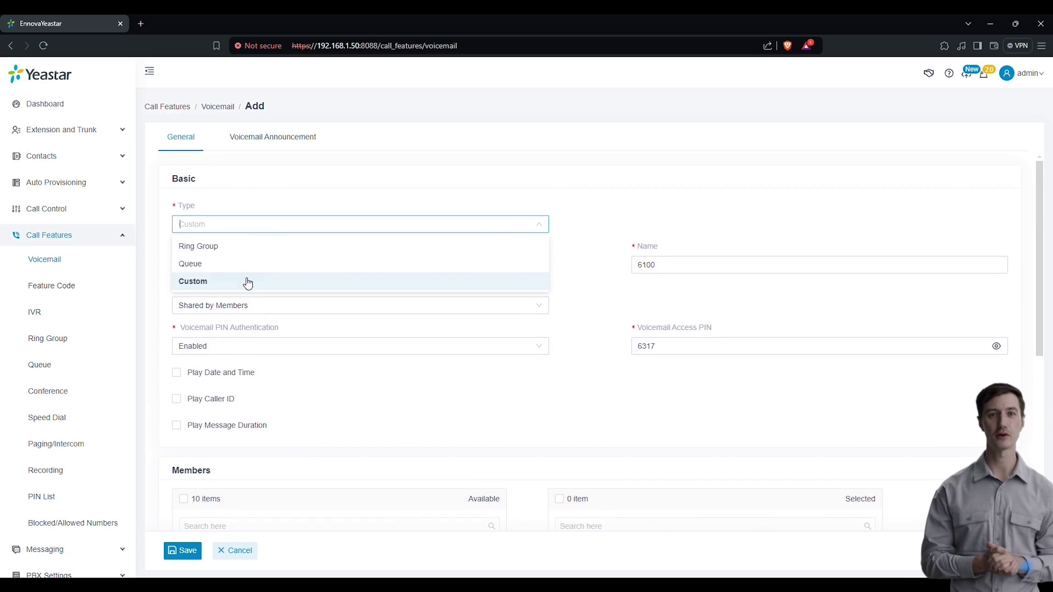
pyautogui.click(199, 264)
pyautogui.scroll(-4, 202, 433)
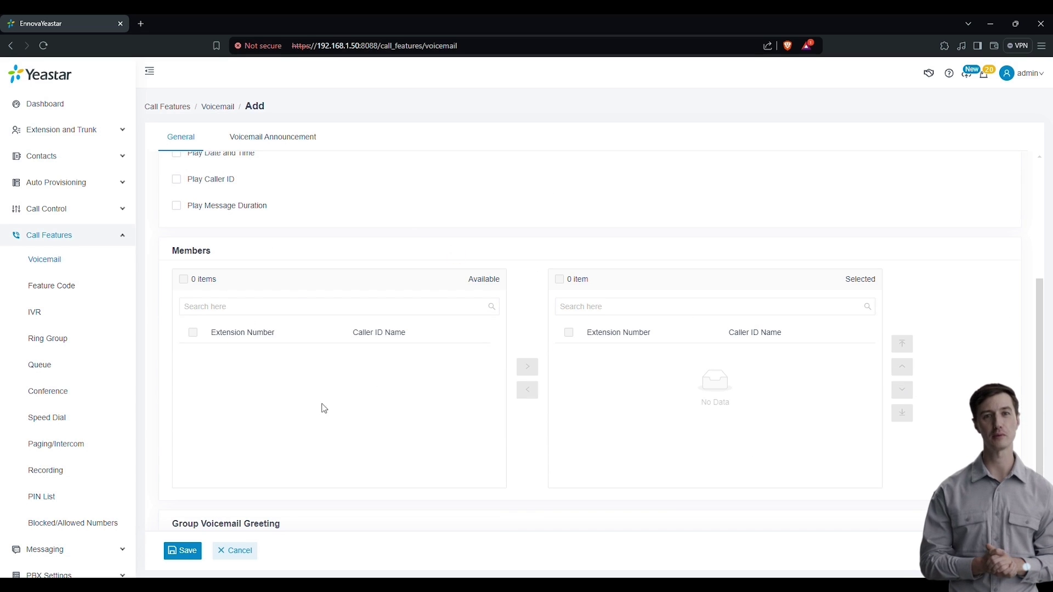
pyautogui.scroll(4, 316, 226)
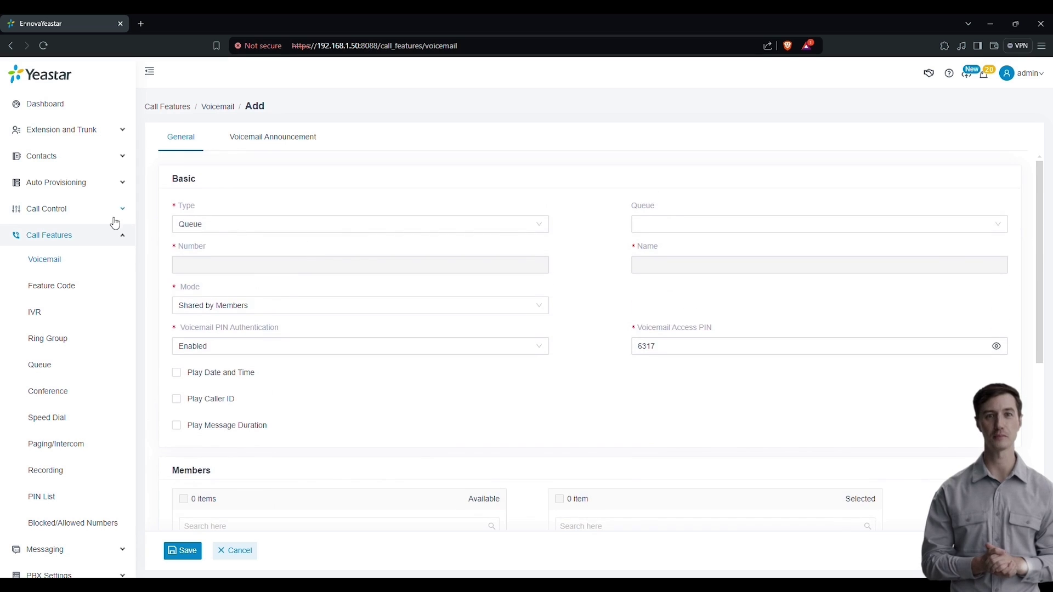
# Try the Ring Group type and check its member list, and return the type to Custom
pyautogui.click(208, 223)
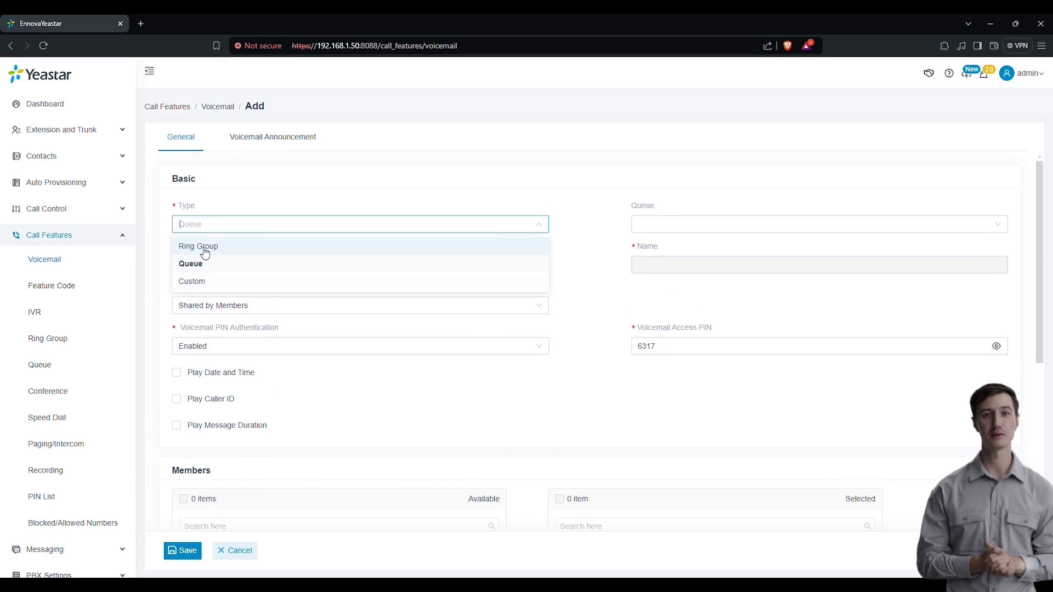
pyautogui.click(204, 247)
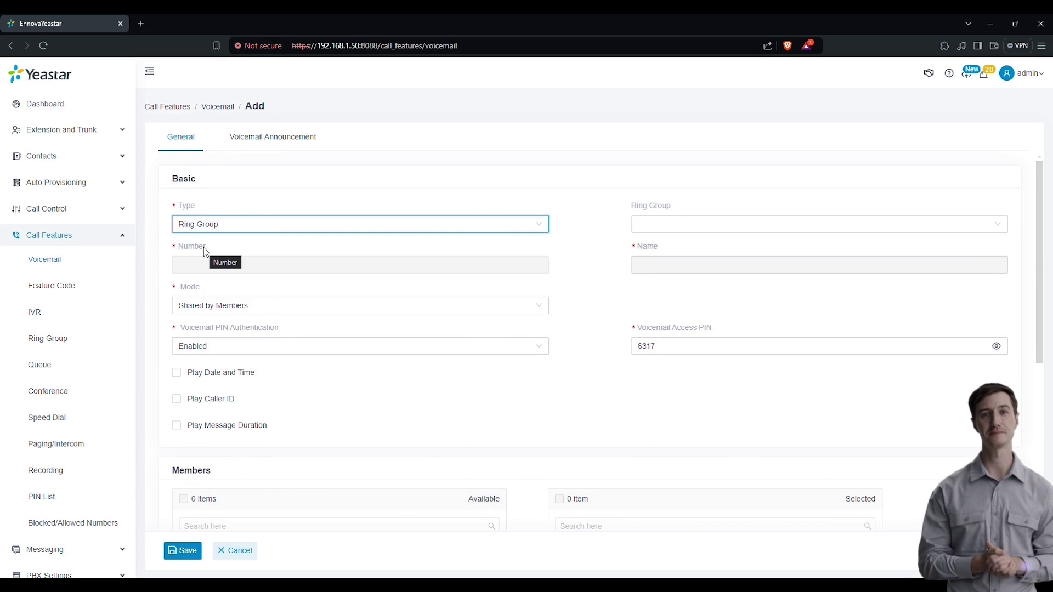
pyautogui.scroll(-4, 269, 390)
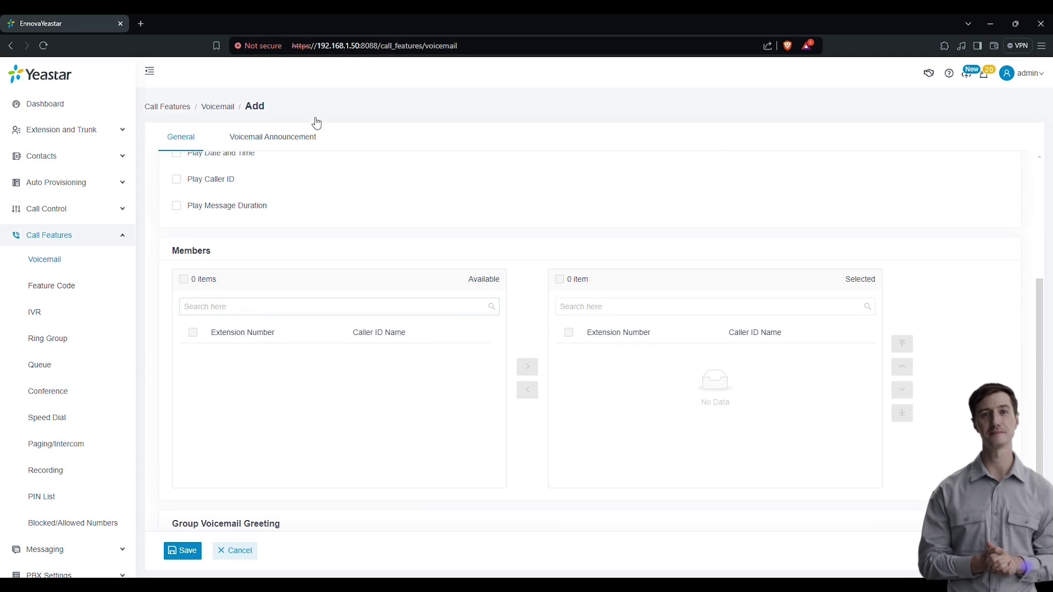
pyautogui.scroll(2, 276, 231)
pyautogui.scroll(2, 353, 299)
pyautogui.scroll(-5, 364, 289)
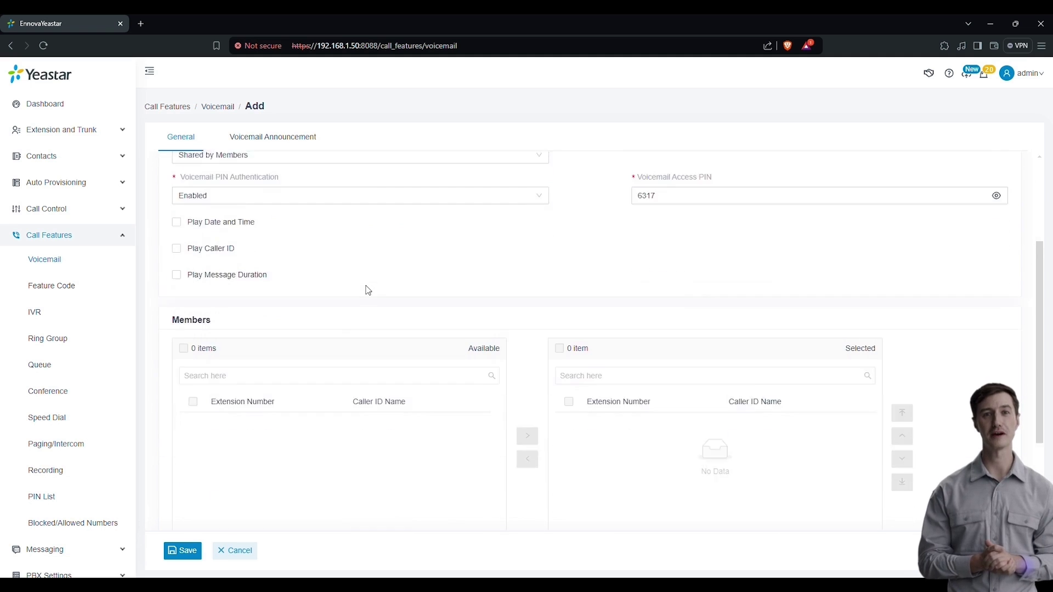
pyautogui.scroll(5, 364, 291)
pyautogui.click(262, 226)
pyautogui.click(256, 286)
# Examine the available members, the Custom Recipients setting and the group voicemail greeting options
pyautogui.scroll(-5, 252, 318)
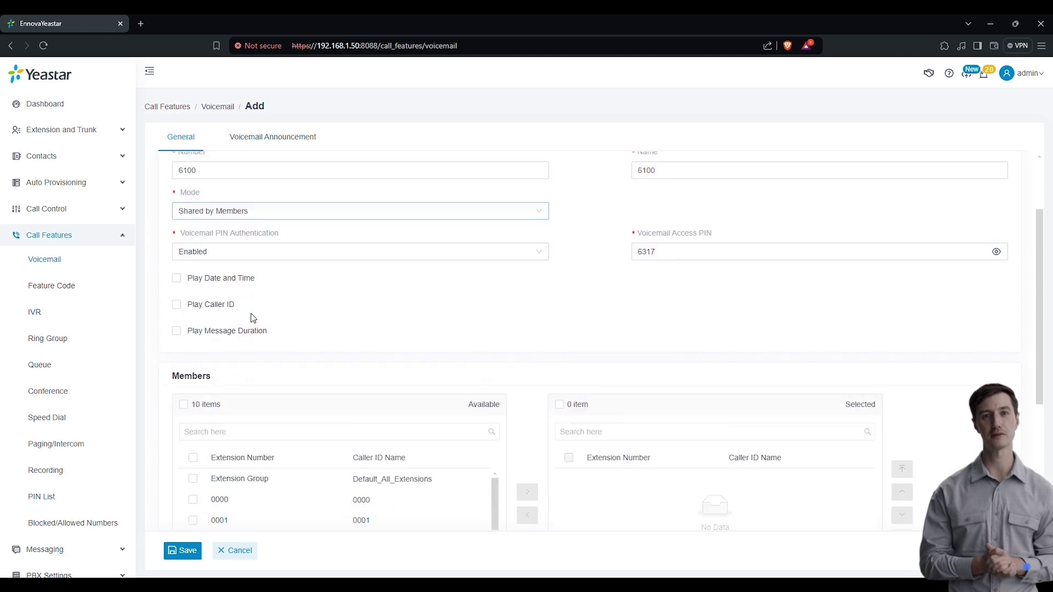
pyautogui.scroll(-5, 214, 341)
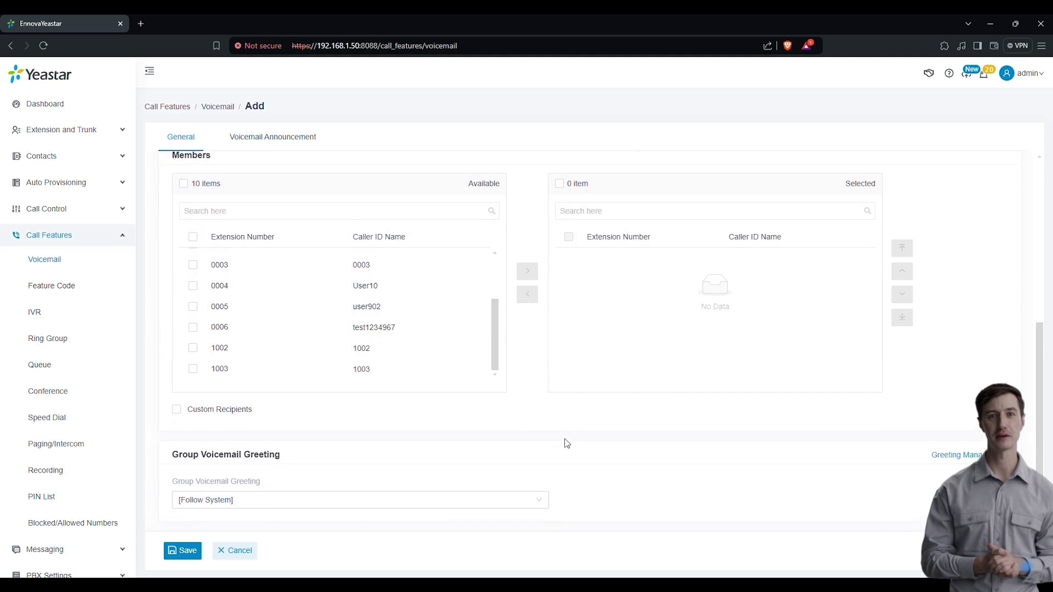
pyautogui.click(350, 497)
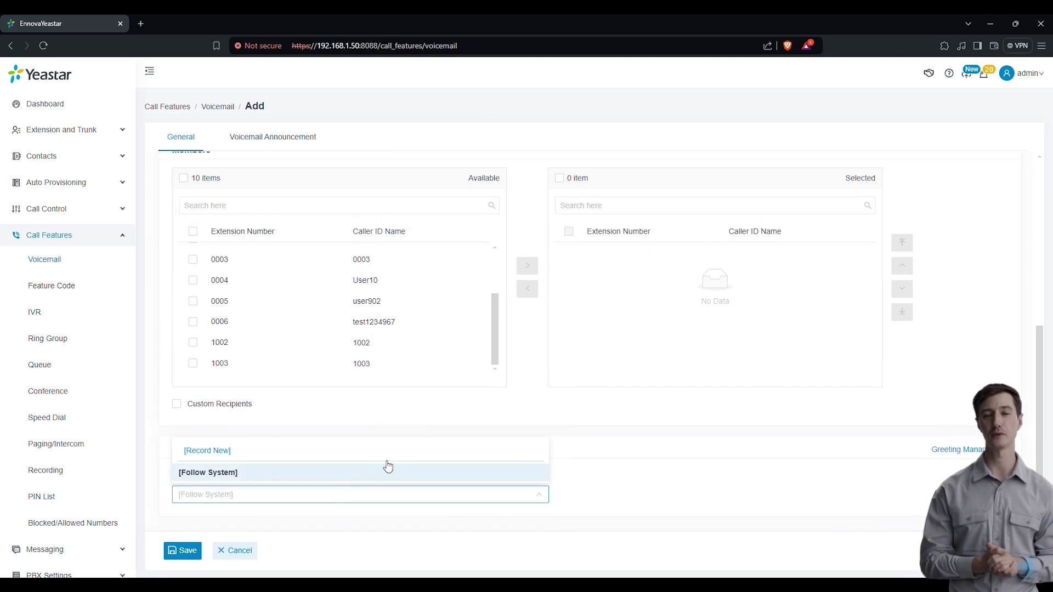
pyautogui.click(336, 428)
pyautogui.scroll(1, 335, 428)
pyautogui.scroll(3, 336, 428)
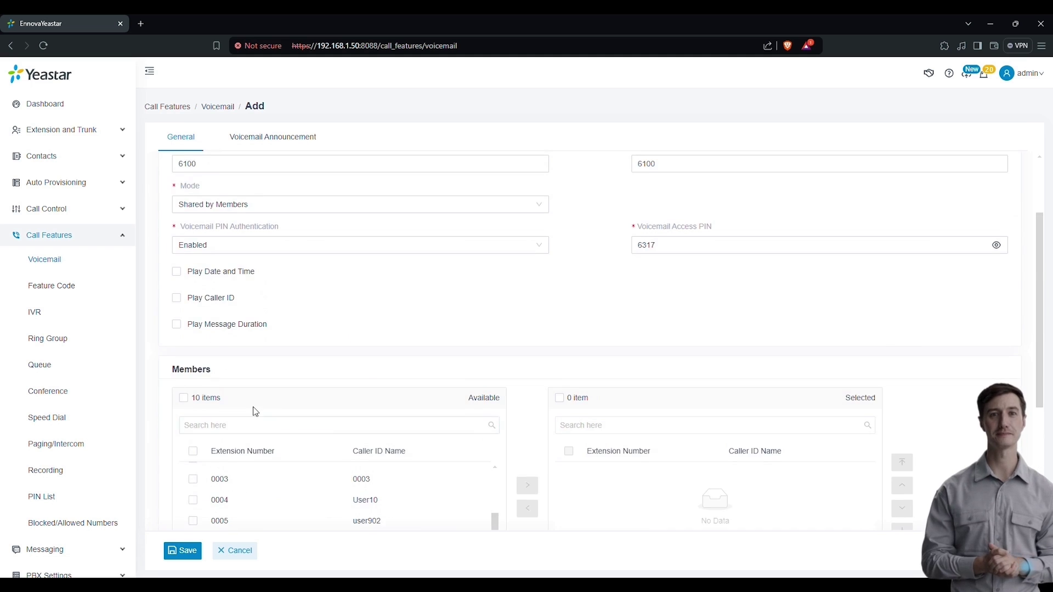
pyautogui.scroll(-3, 219, 412)
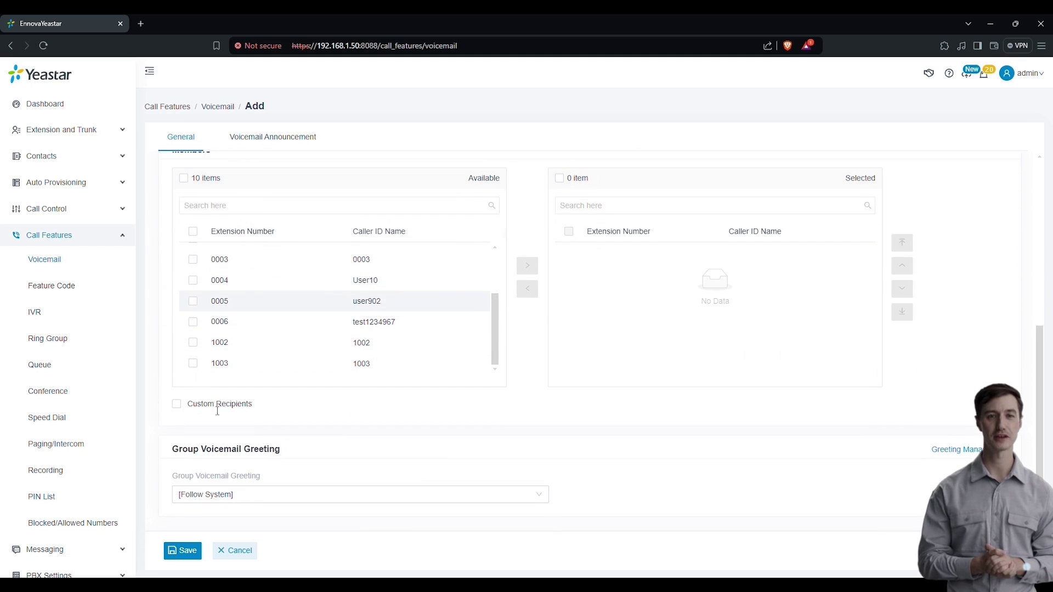
# Add extensions 0003, 0004 and 0005 as members of the group voicemail
pyautogui.click(192, 260)
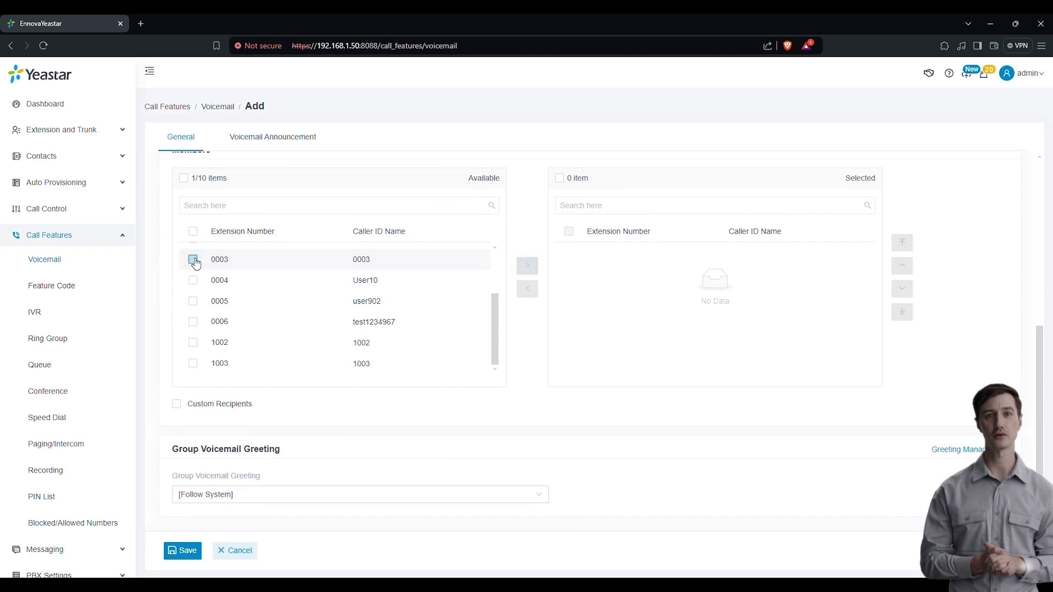
pyautogui.click(193, 280)
pyautogui.click(192, 301)
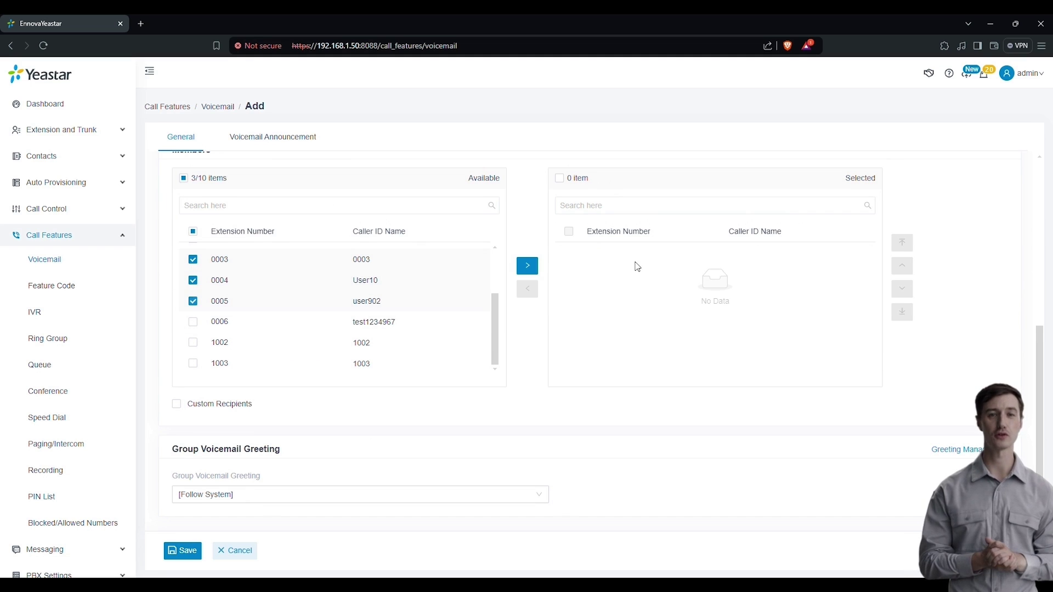
pyautogui.click(532, 267)
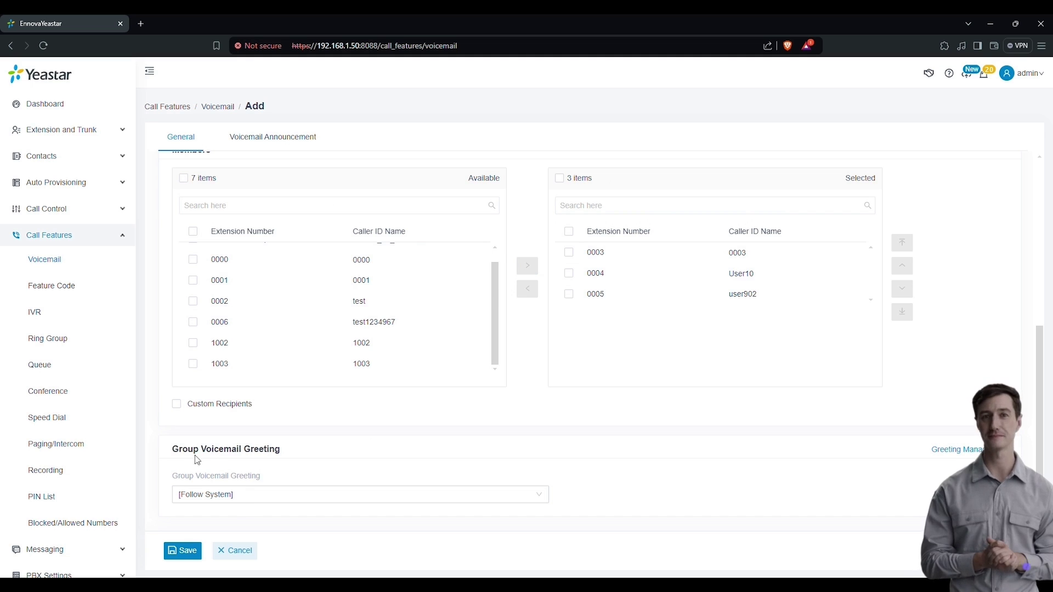
# Choose [Follow System] as the group voicemail greeting and save the new group voicemail
pyautogui.click(233, 494)
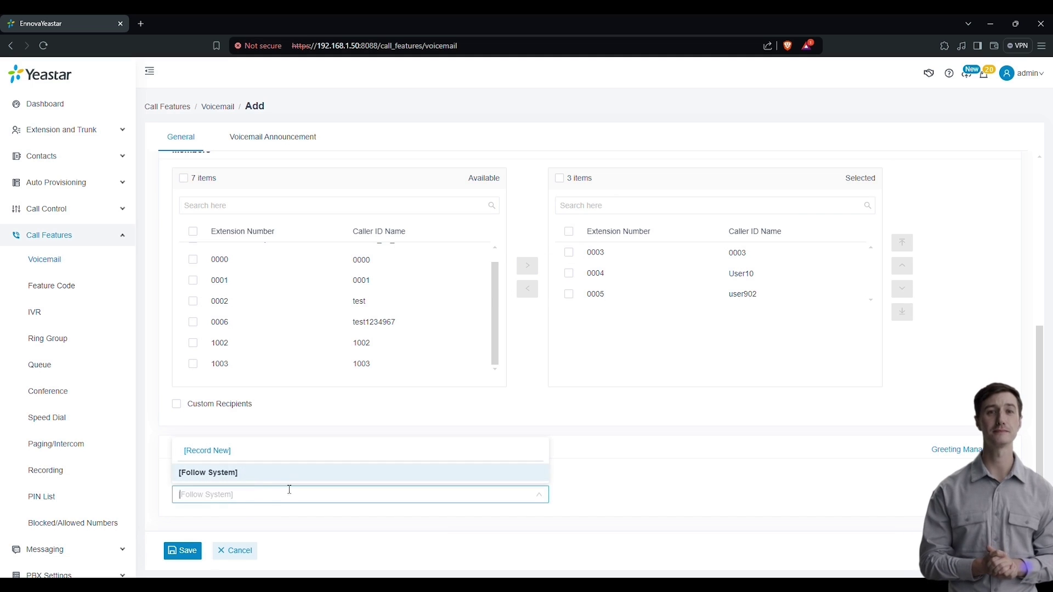
pyautogui.click(226, 475)
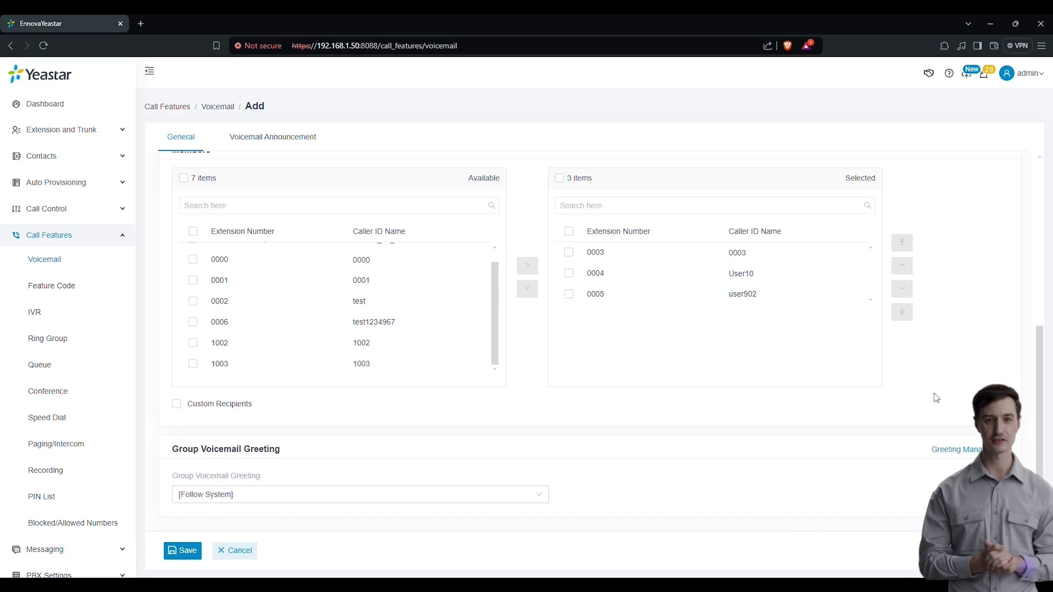
pyautogui.click(182, 550)
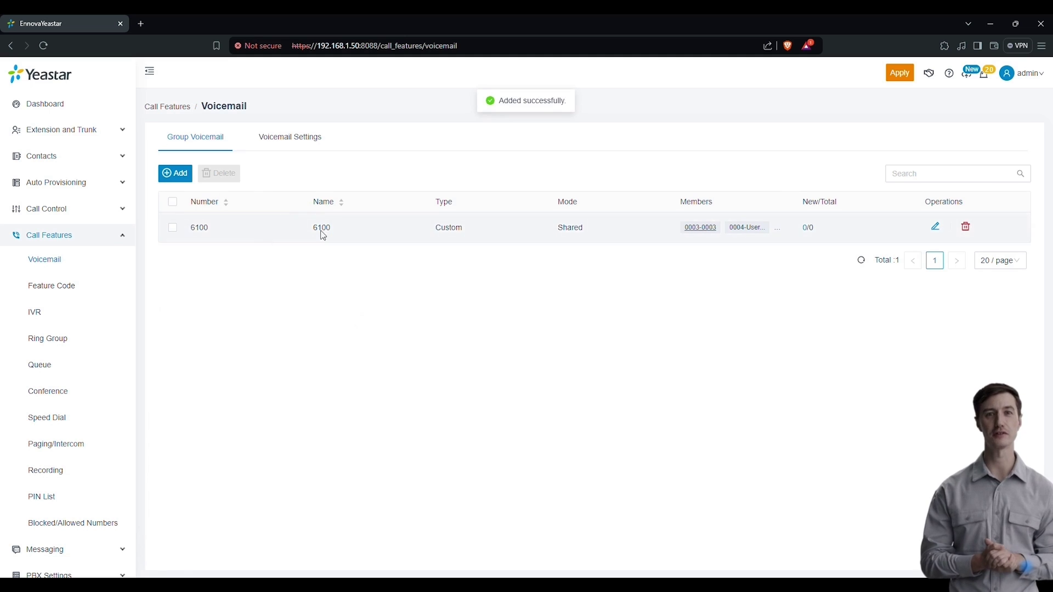
# Check the new group voicemail's entry in the list and apply the configuration changes
pyautogui.moveTo(192, 229); pyautogui.dragTo(959, 234)
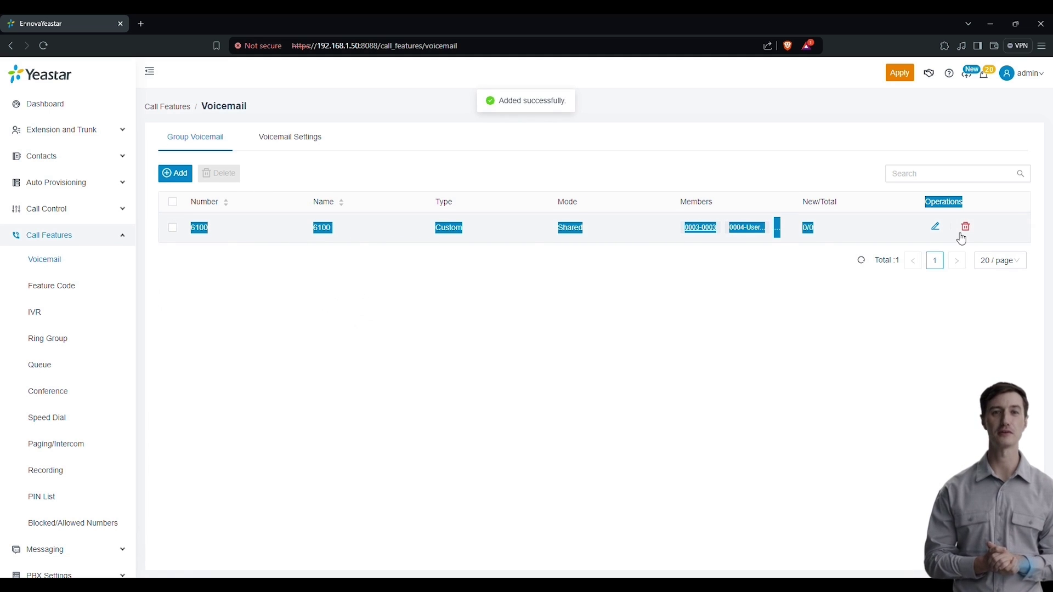
pyautogui.click(821, 377)
pyautogui.click(899, 73)
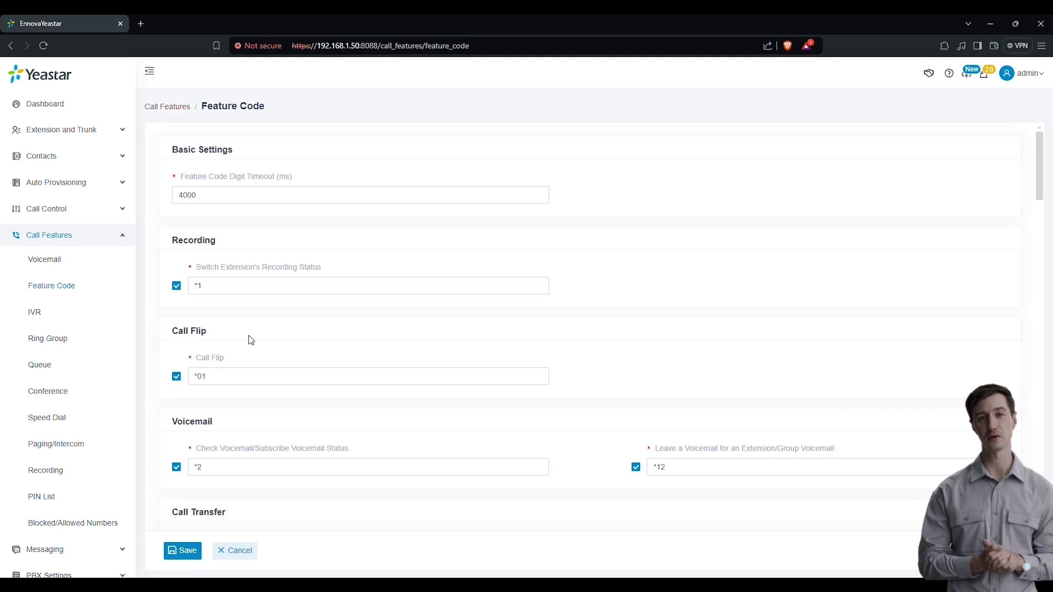
# Examine the feature codes for call flip, voicemail, call transfer, call forwarding, call pickup and call parking
pyautogui.moveTo(222, 358)
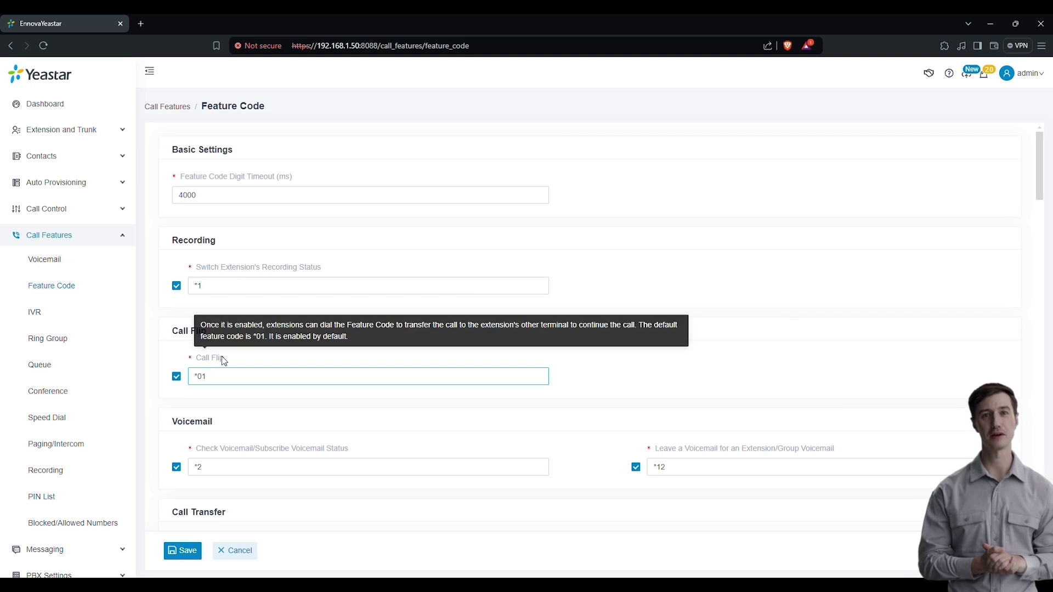
pyautogui.scroll(-2, 222, 356)
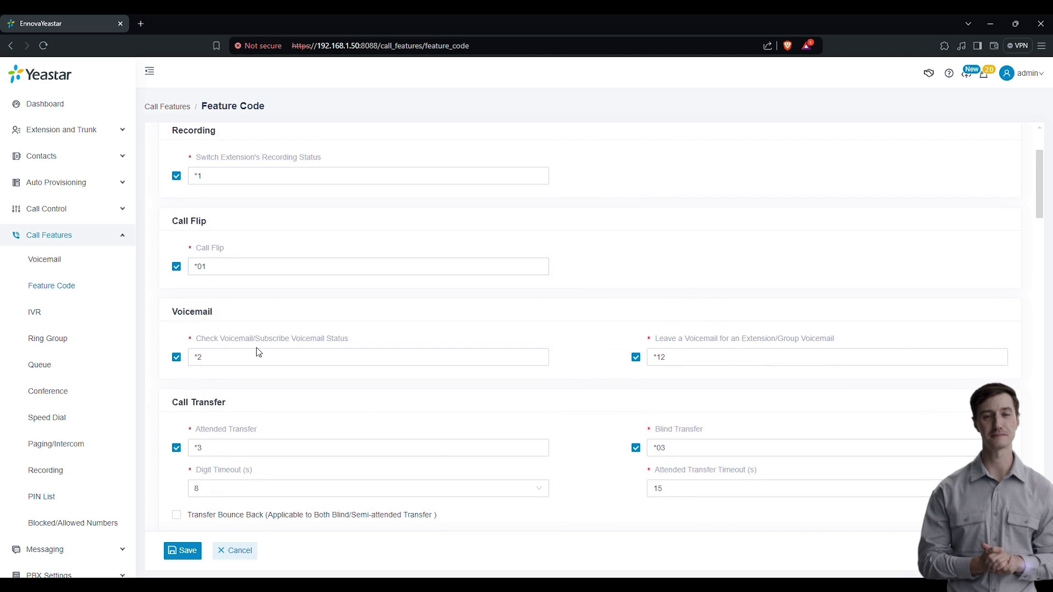
pyautogui.moveTo(261, 336)
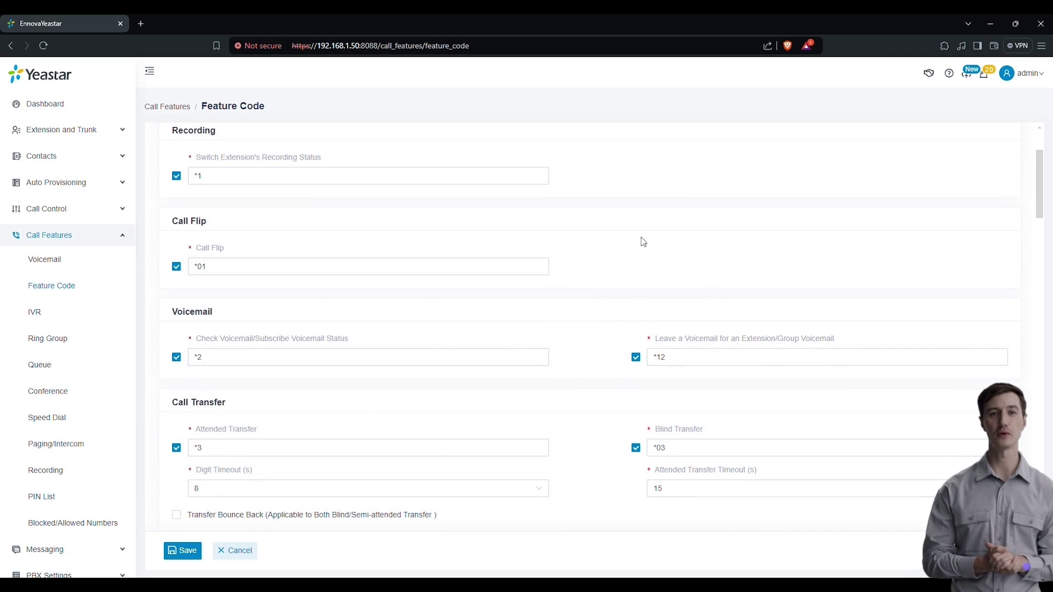
pyautogui.moveTo(320, 341)
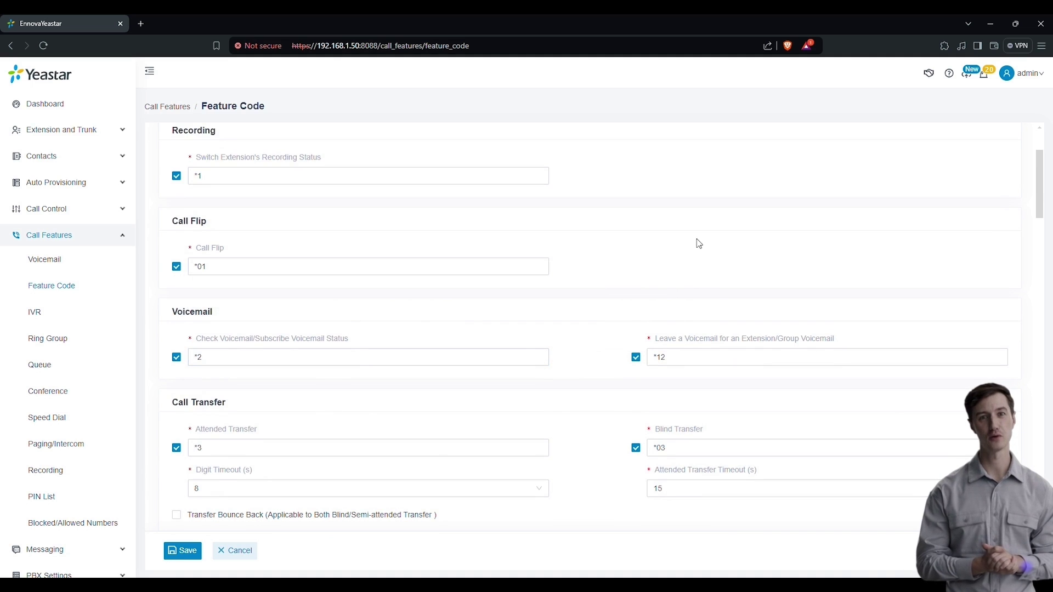
pyautogui.scroll(-2, 388, 337)
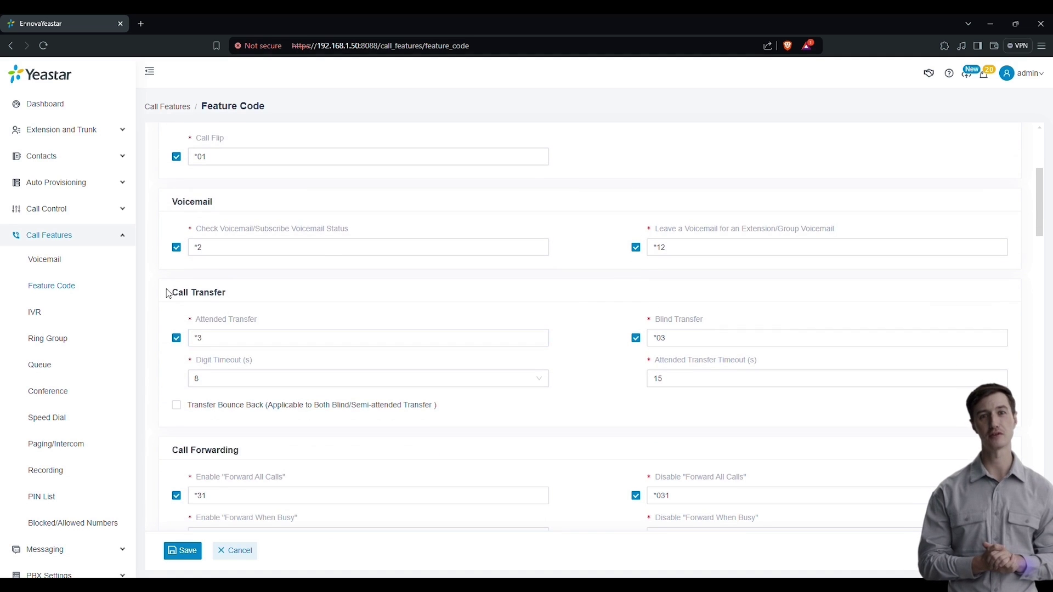
pyautogui.scroll(-1, 229, 439)
pyautogui.scroll(-4, 229, 439)
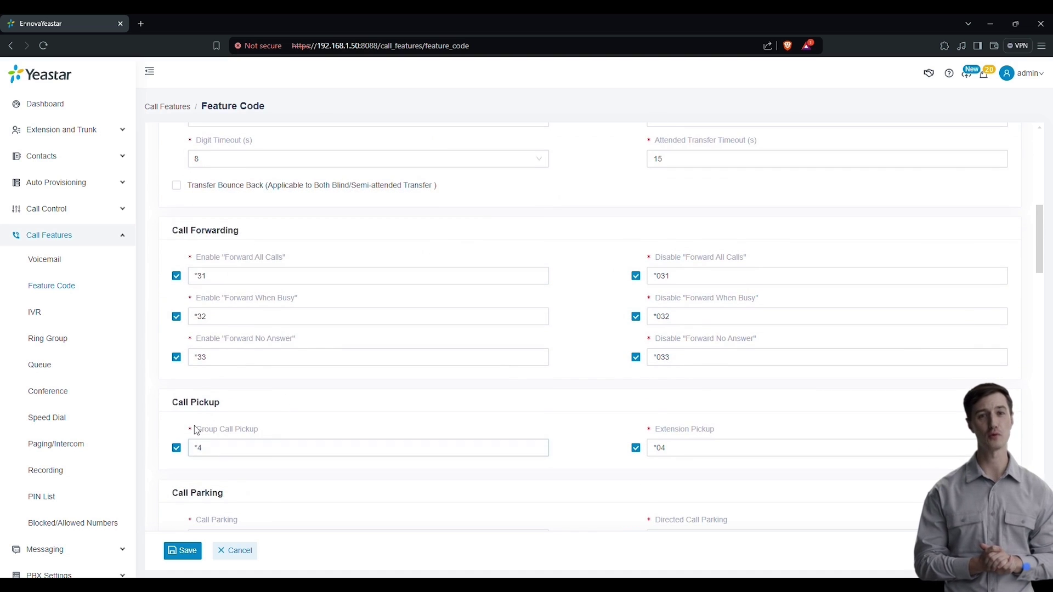
pyautogui.scroll(-1, 200, 431)
pyautogui.scroll(-1, 215, 456)
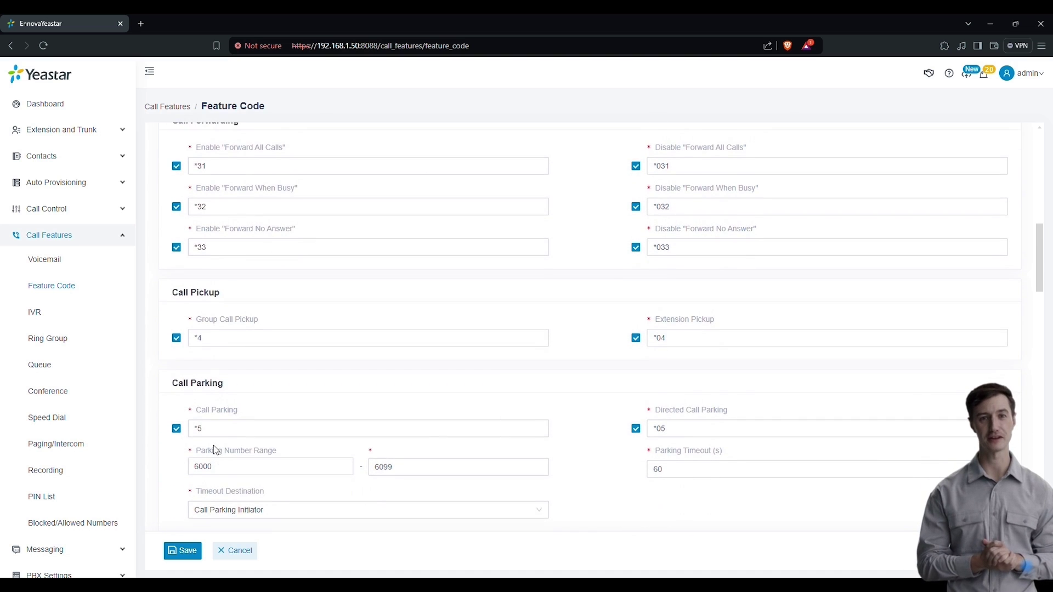
pyautogui.moveTo(242, 386); pyautogui.dragTo(152, 385)
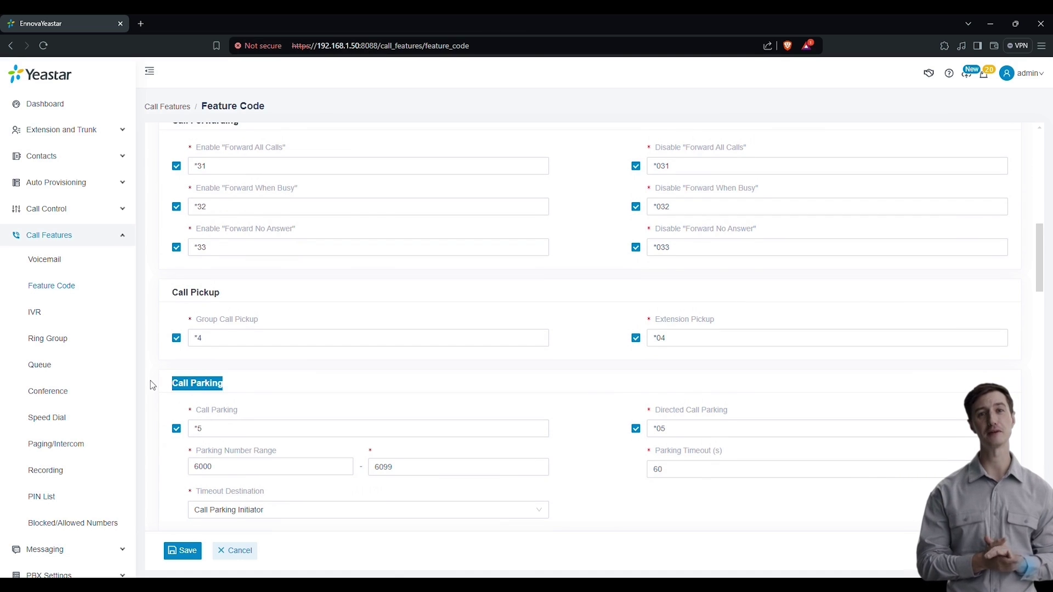
pyautogui.click(166, 386)
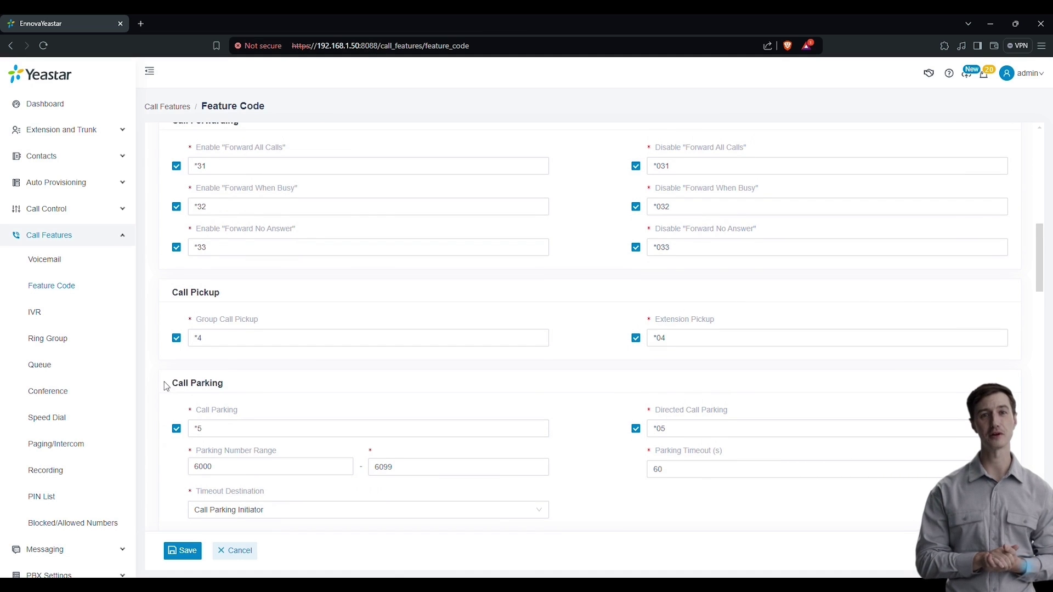
pyautogui.scroll(-1, 166, 387)
pyautogui.scroll(-5, 165, 386)
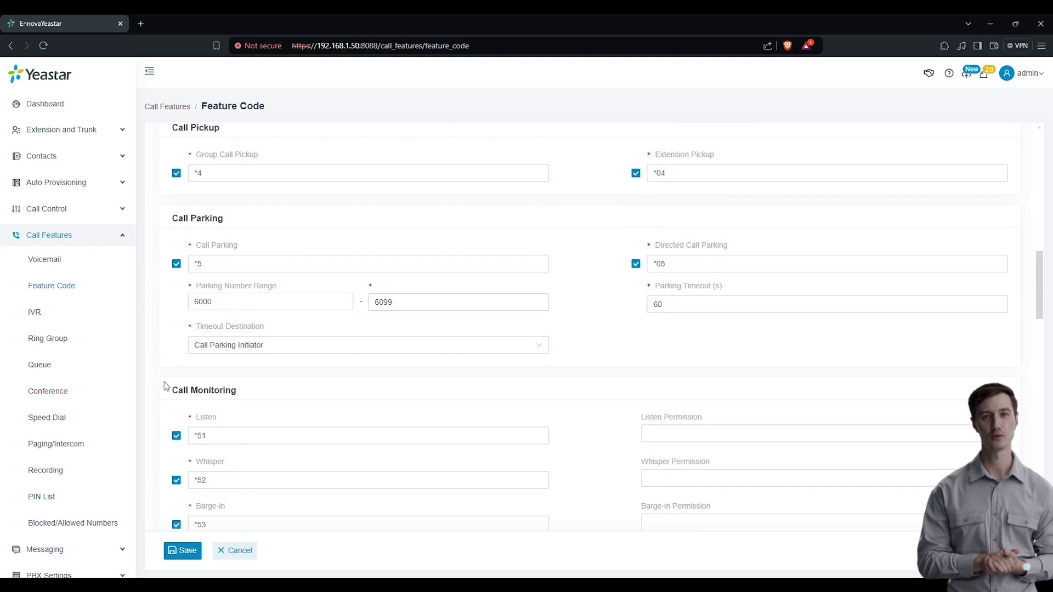
# Examine the feature codes from Call Monitoring through Presence Status and Switch Business Hours and Holidays Status
pyautogui.moveTo(265, 226); pyautogui.dragTo(168, 227)
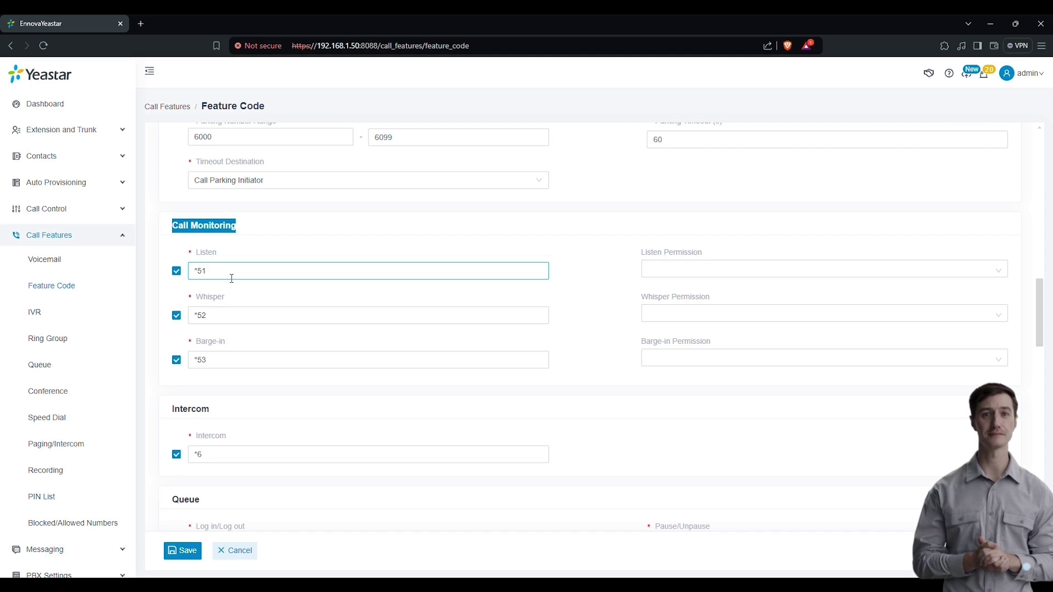
pyautogui.scroll(-2, 231, 279)
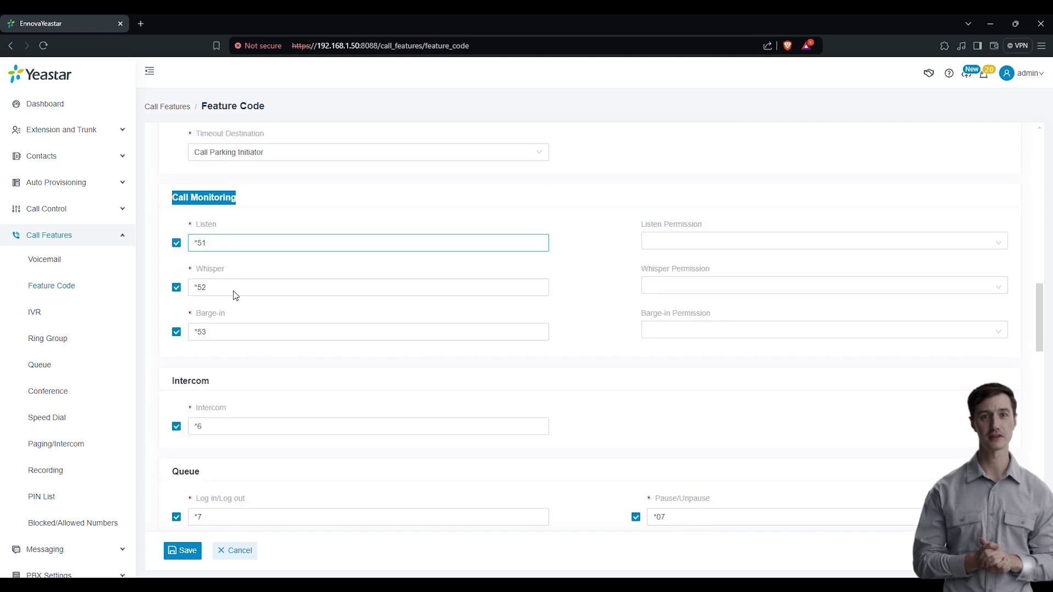
pyautogui.scroll(-3, 196, 402)
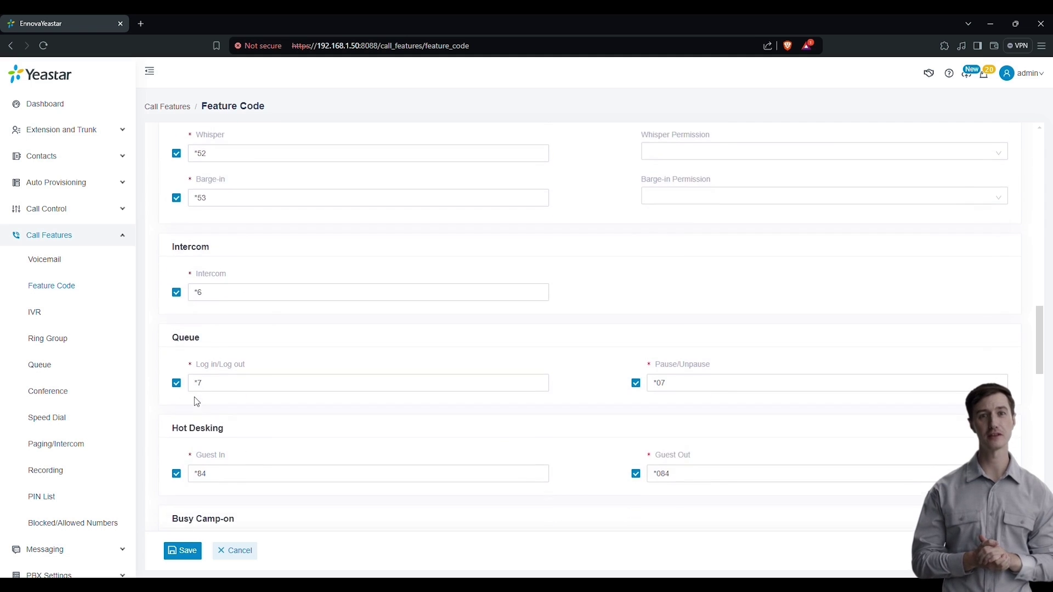
pyautogui.scroll(-5, 267, 453)
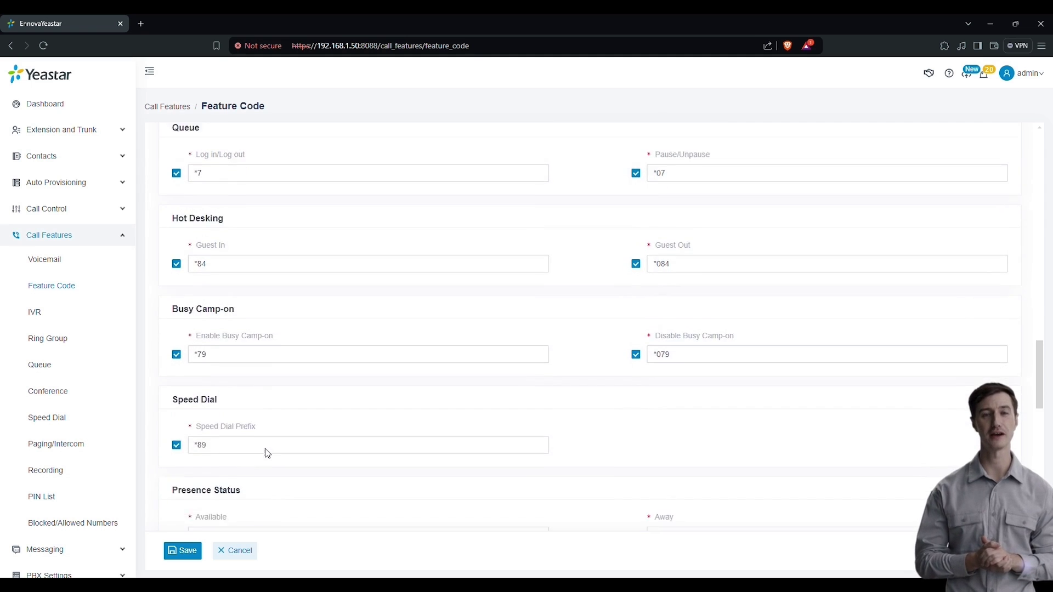
pyautogui.scroll(-6, 267, 453)
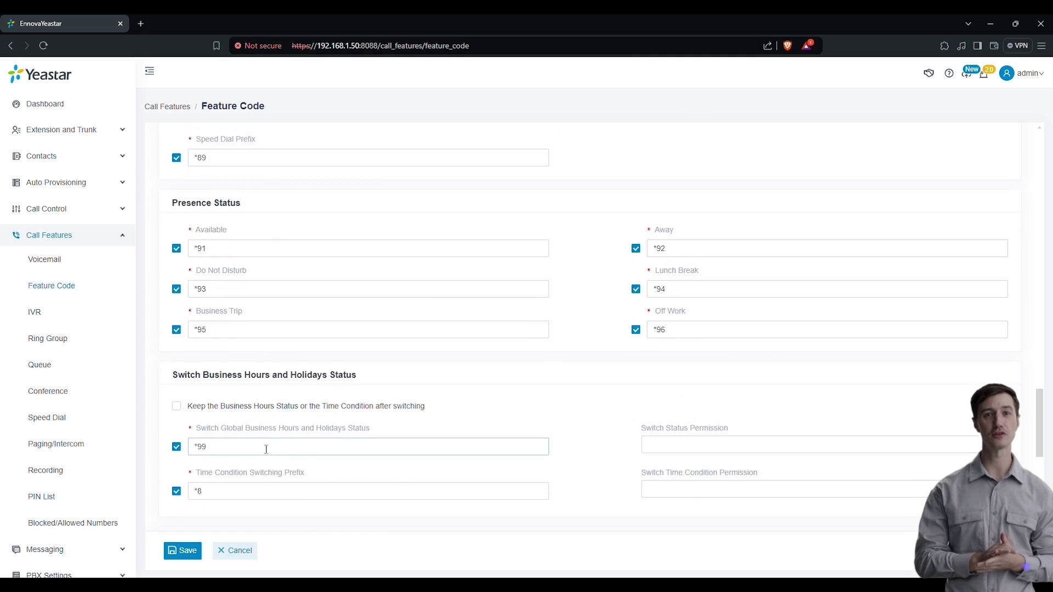
pyautogui.scroll(11, 267, 453)
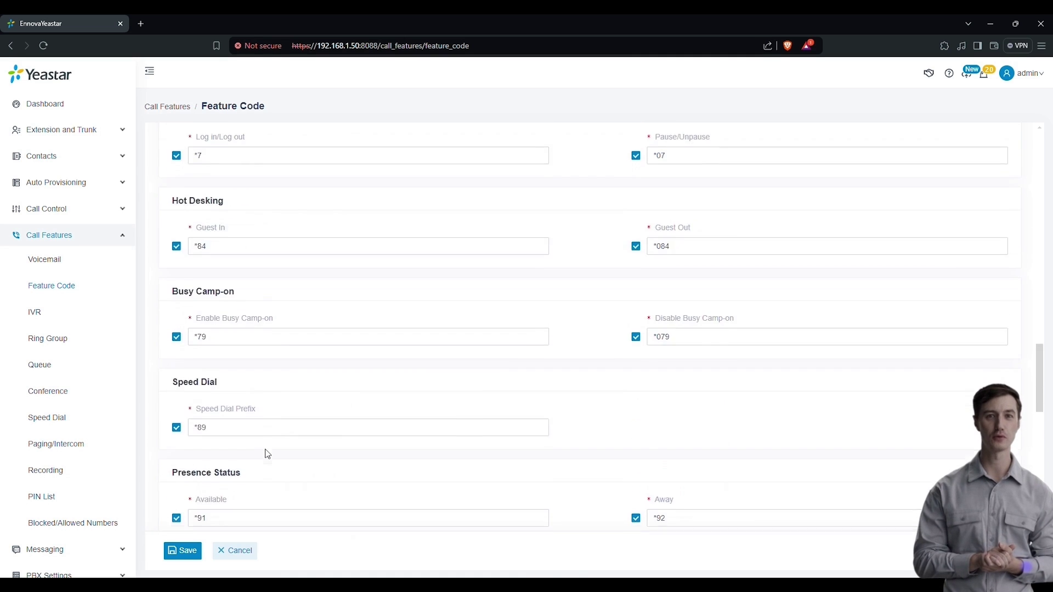
# Try *10 as the Intercom feature code and restore it to *6
pyautogui.click(274, 237)
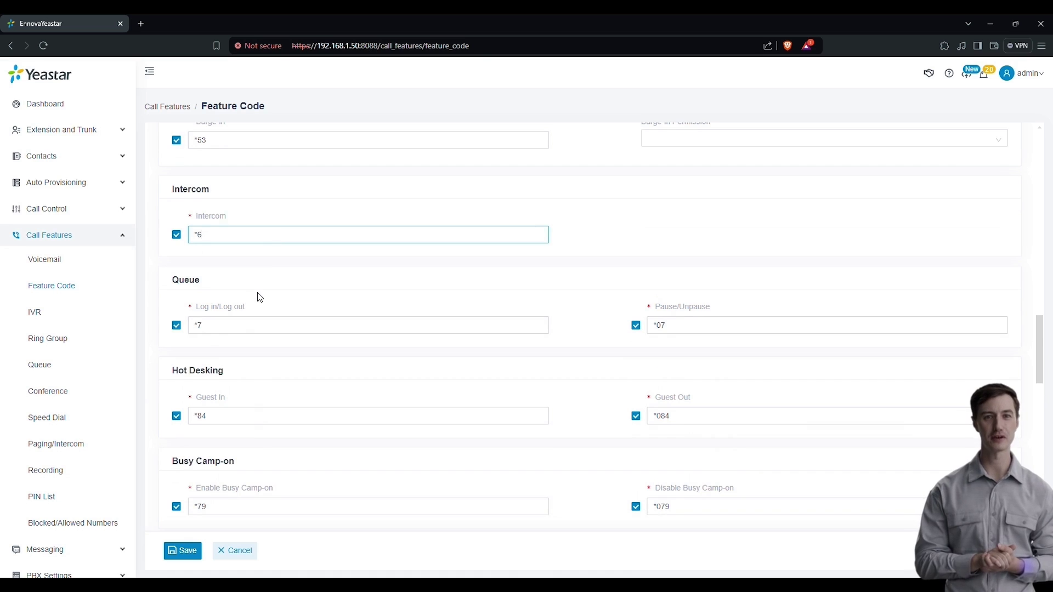
pyautogui.press('BackSpace')
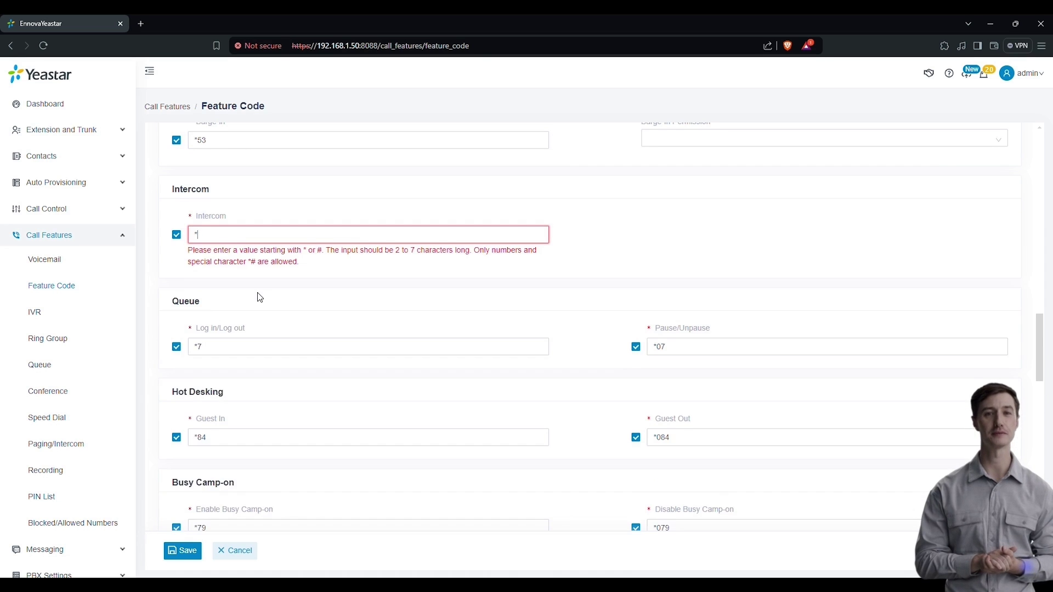
pyautogui.write('10')
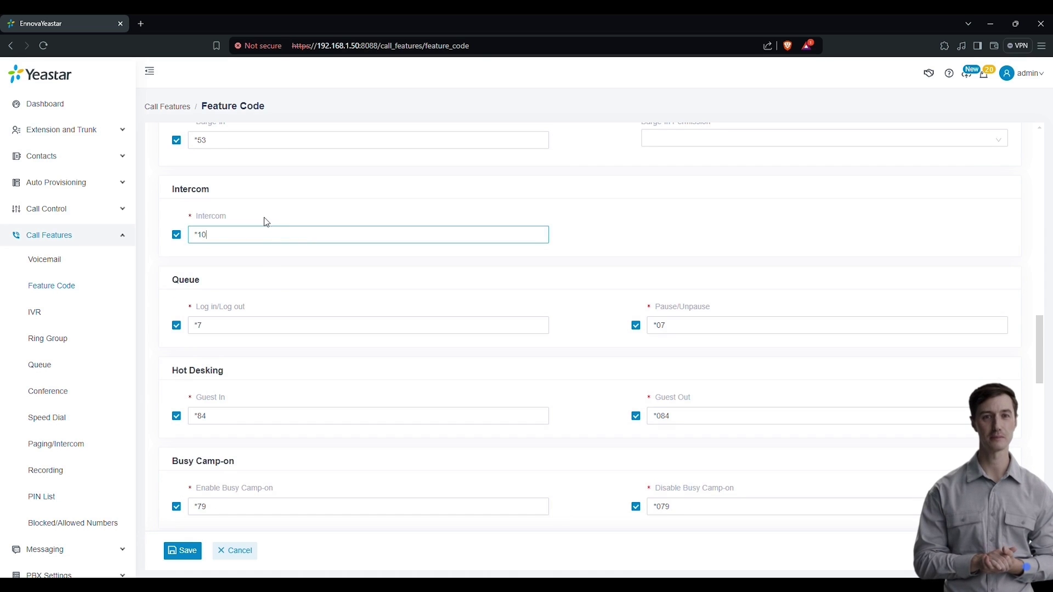
pyautogui.press('BackSpace')
pyautogui.press('BackSpace')
pyautogui.write('6')
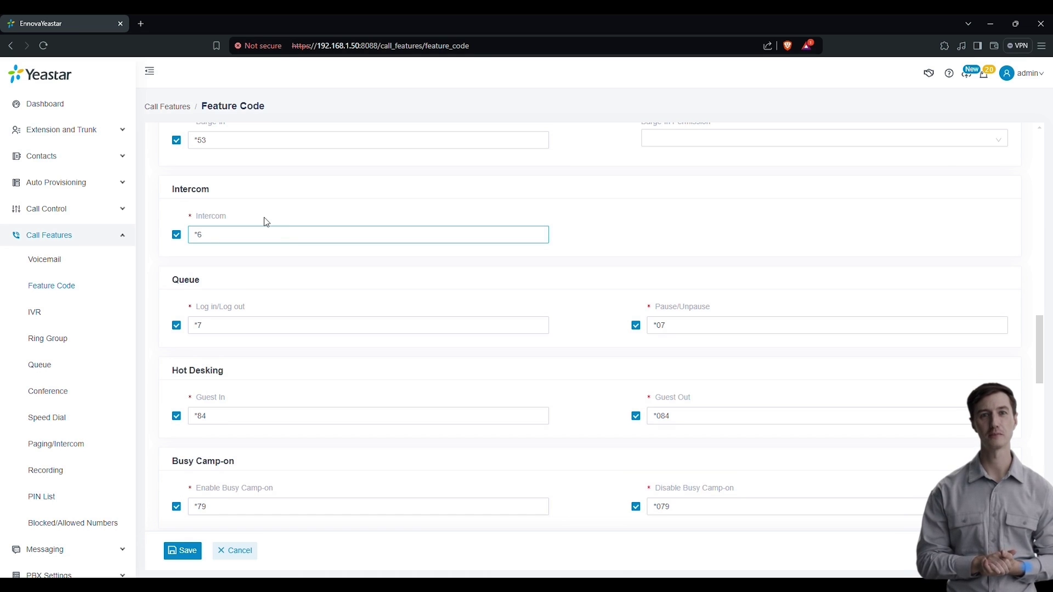
# Review the PMS Integration and Boss-Secretary feature codes and the queue pause reasons
pyautogui.scroll(-15, 329, 376)
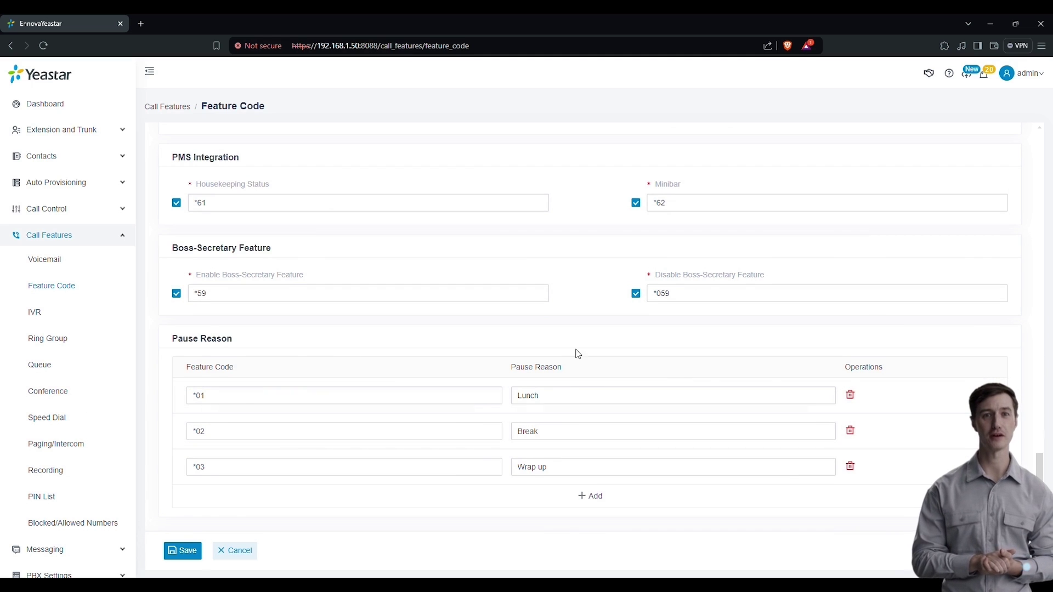
pyautogui.scroll(4, 500, 343)
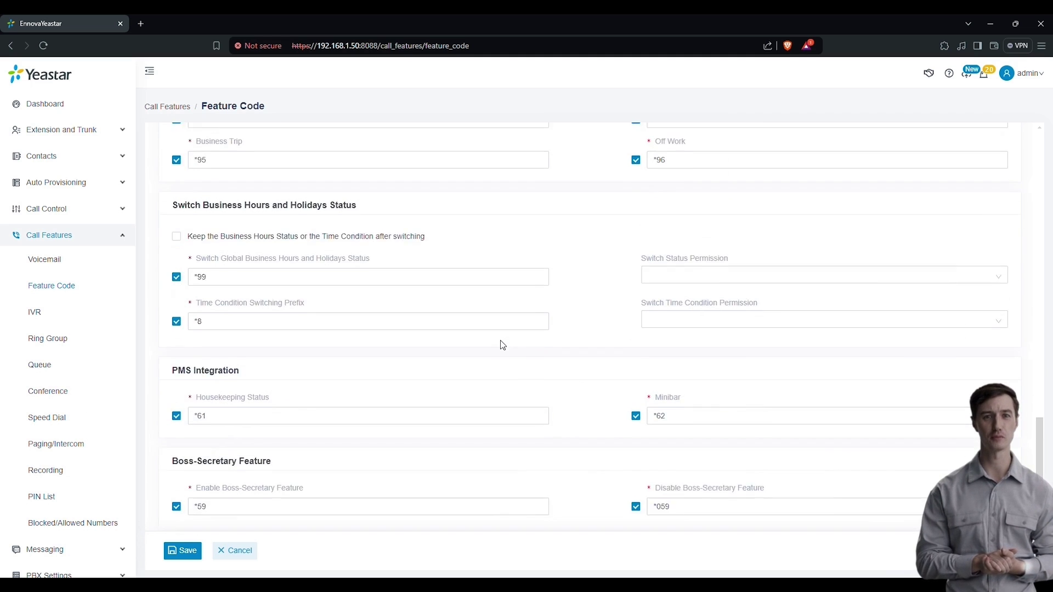
pyautogui.scroll(-1, 200, 494)
pyautogui.scroll(-2, 201, 494)
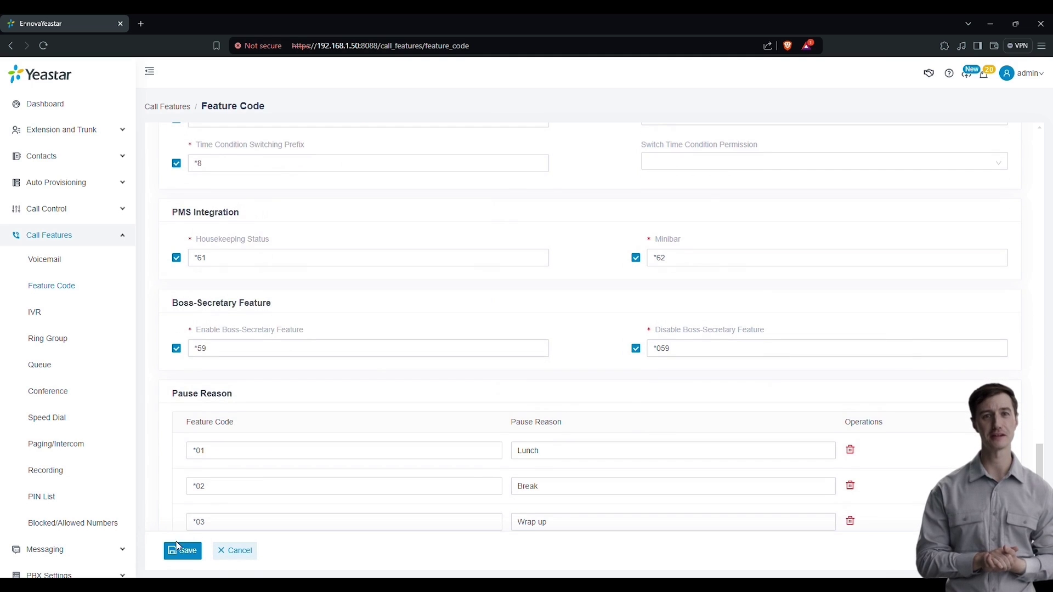
# Start adding a new IVR in the call features and check its default number and name
pyautogui.click(35, 317)
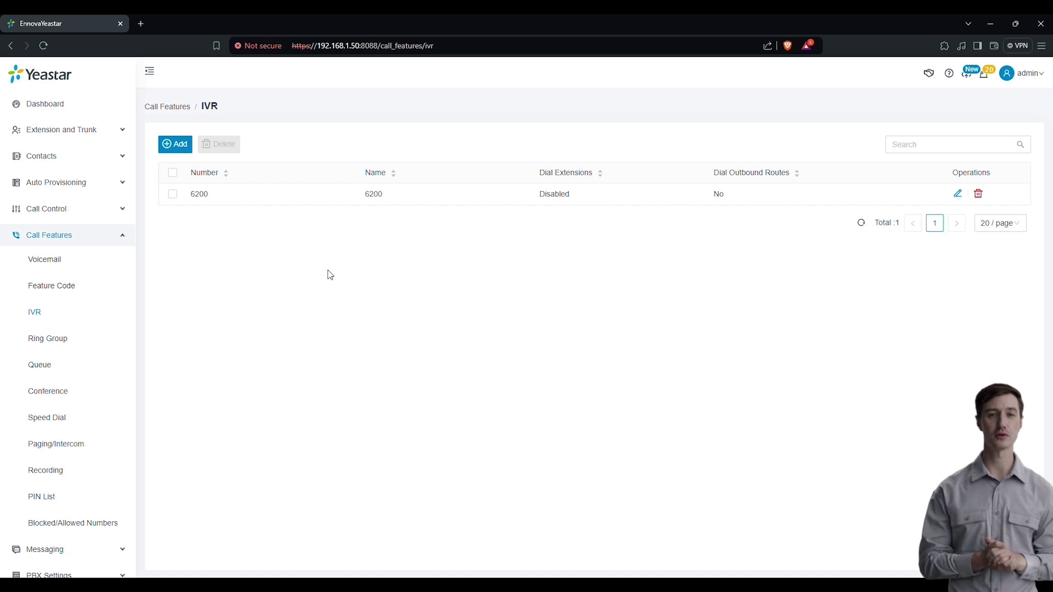
pyautogui.click(175, 141)
pyautogui.click(254, 192)
pyautogui.moveTo(184, 192); pyautogui.dragTo(141, 197)
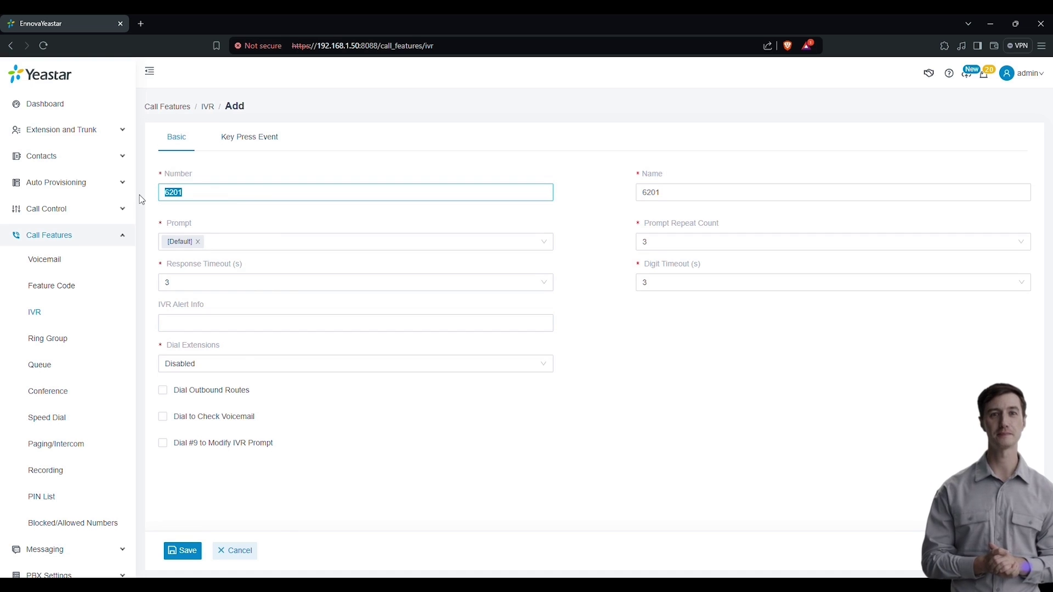
pyautogui.moveTo(806, 195); pyautogui.dragTo(586, 247)
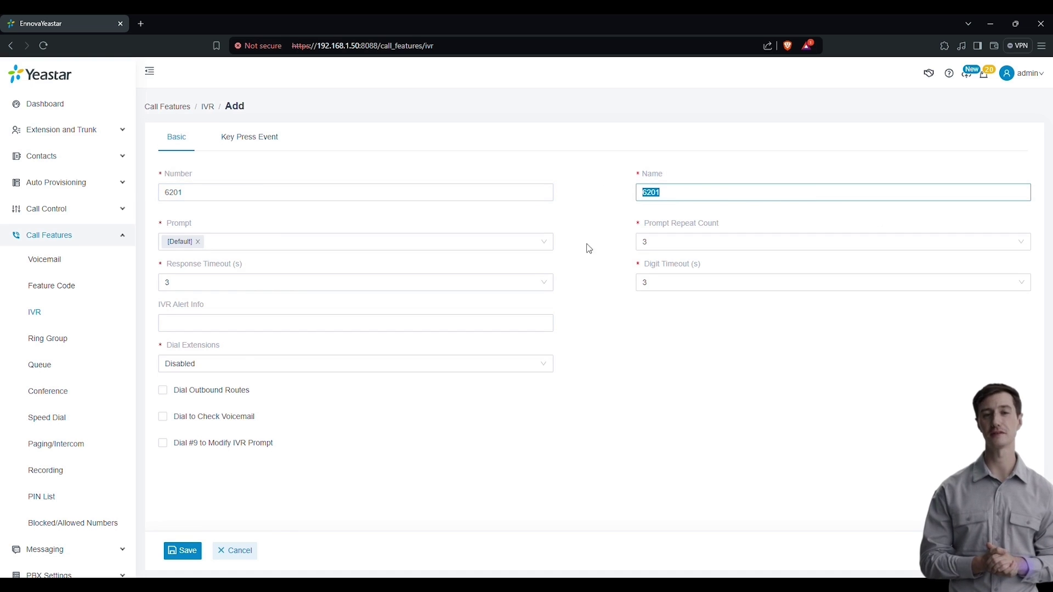
# Try adding test.wav to the new IVR's prompts and go back to only [Default]
pyautogui.click(260, 241)
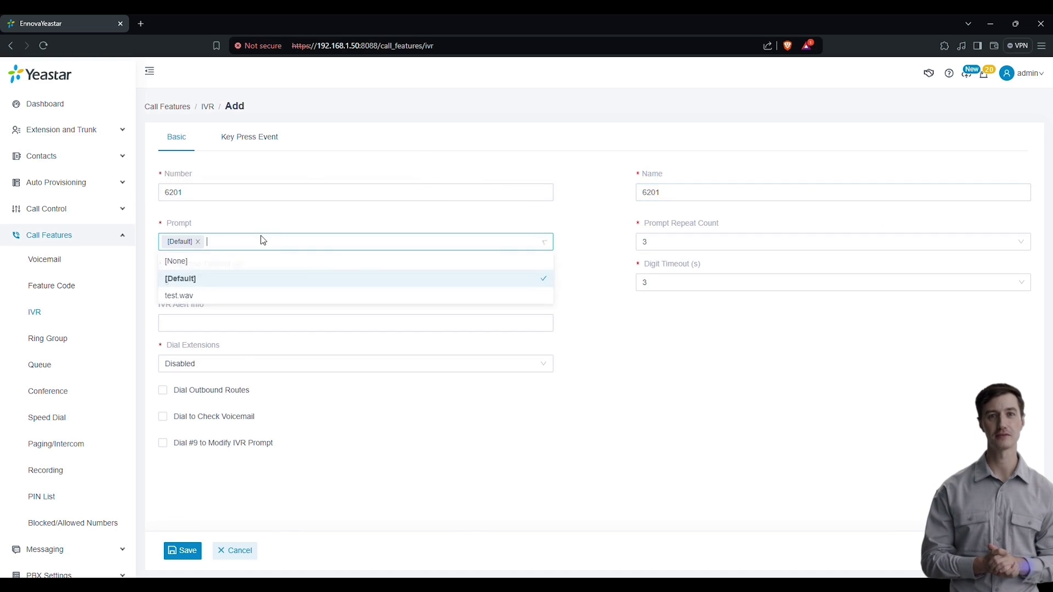
pyautogui.click(180, 298)
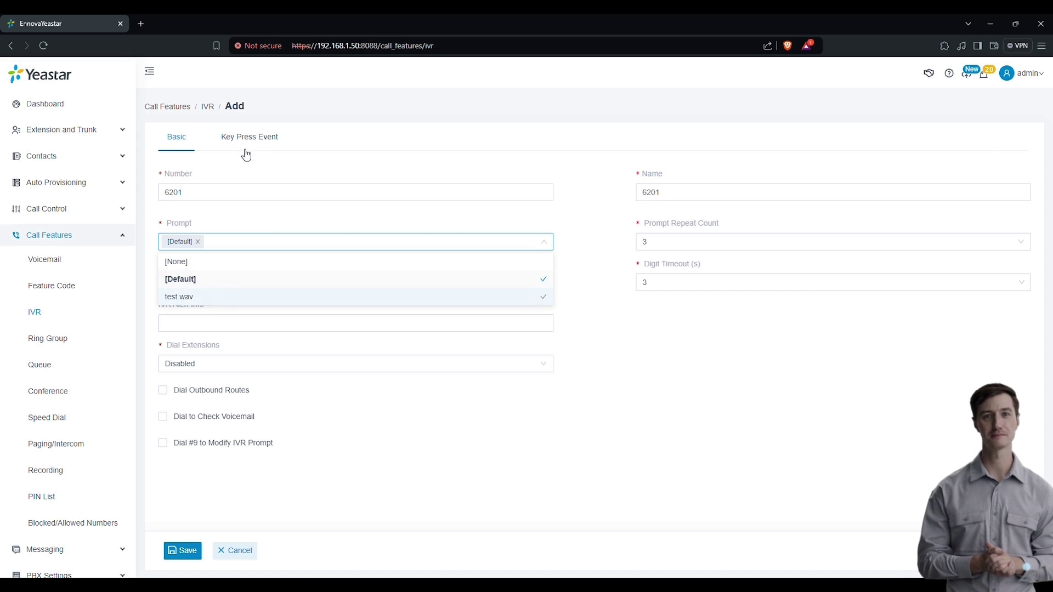
pyautogui.click(227, 193)
pyautogui.click(276, 230)
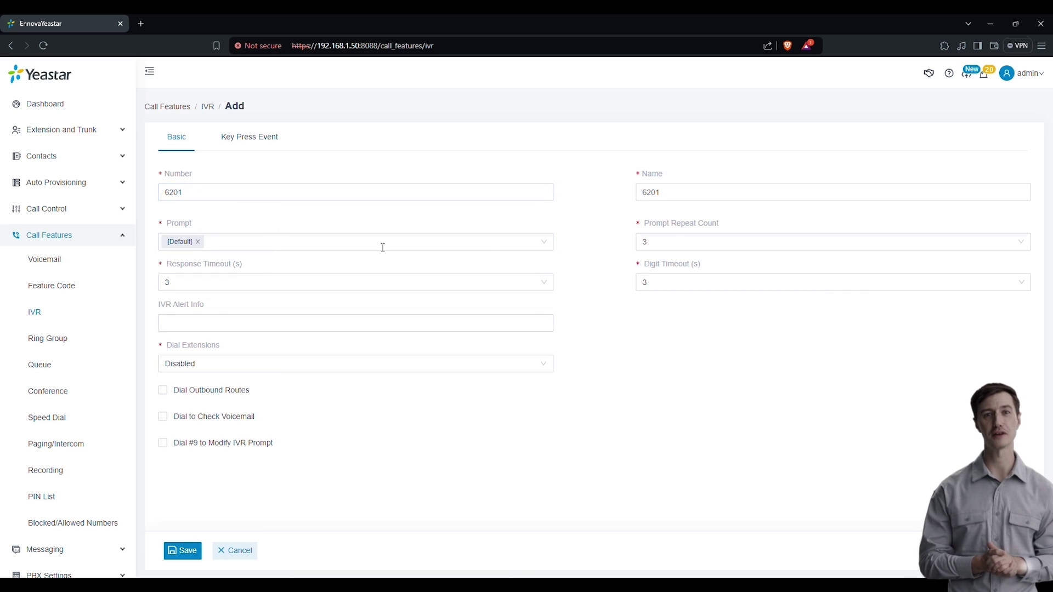
# Examine the Prompt Repeat Count and Dial Extensions choices for the new IVR
pyautogui.click(690, 242)
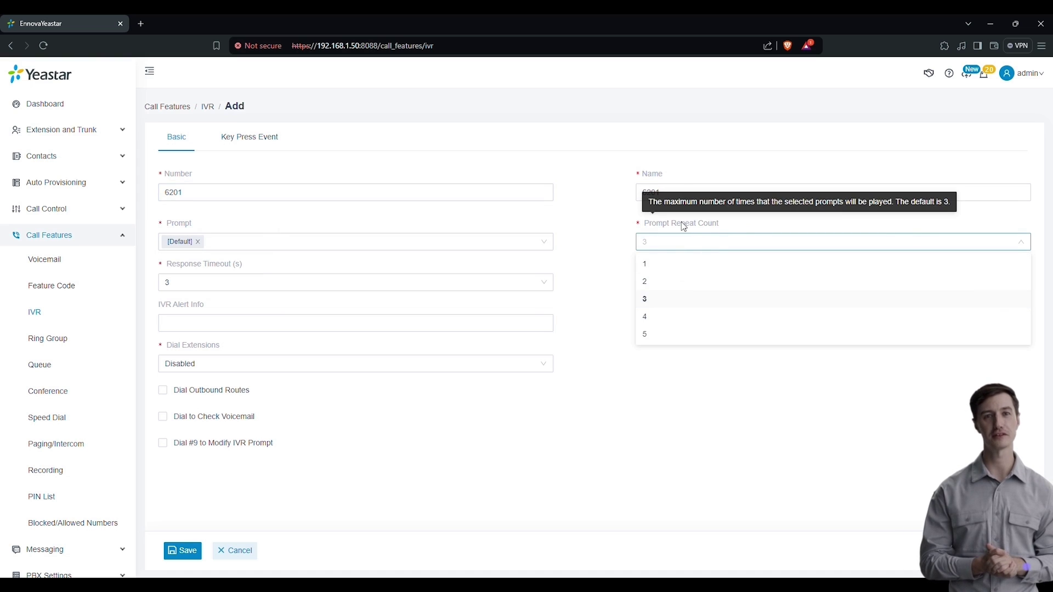
pyautogui.click(564, 224)
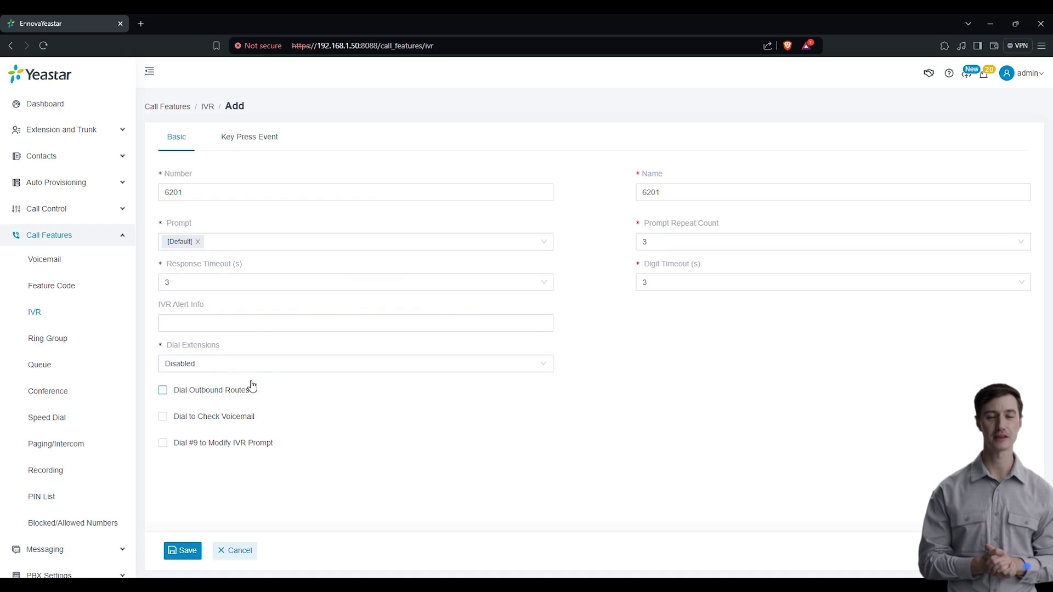
pyautogui.click(266, 365)
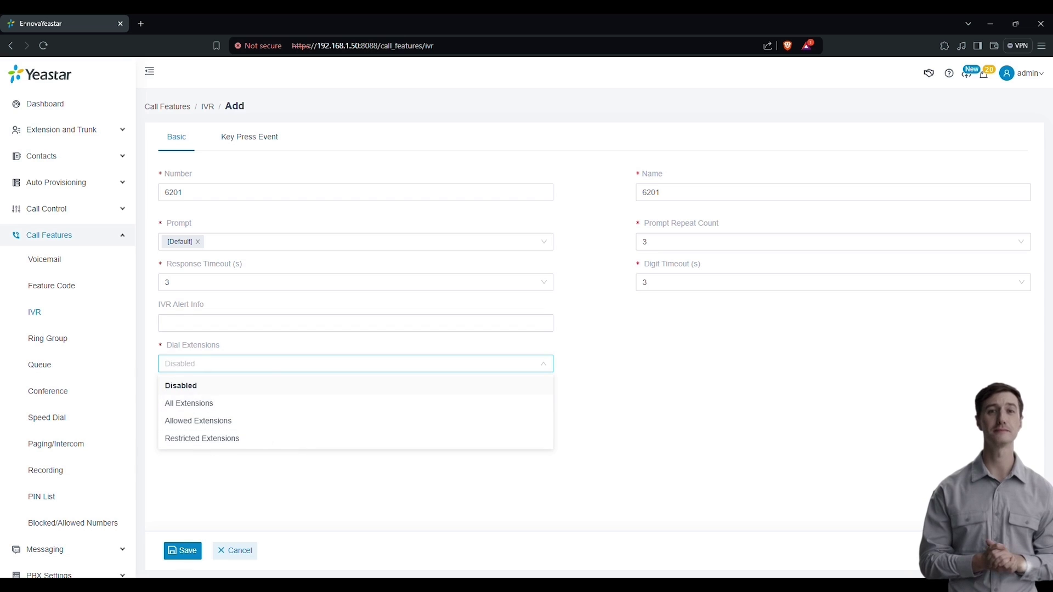
pyautogui.click(146, 445)
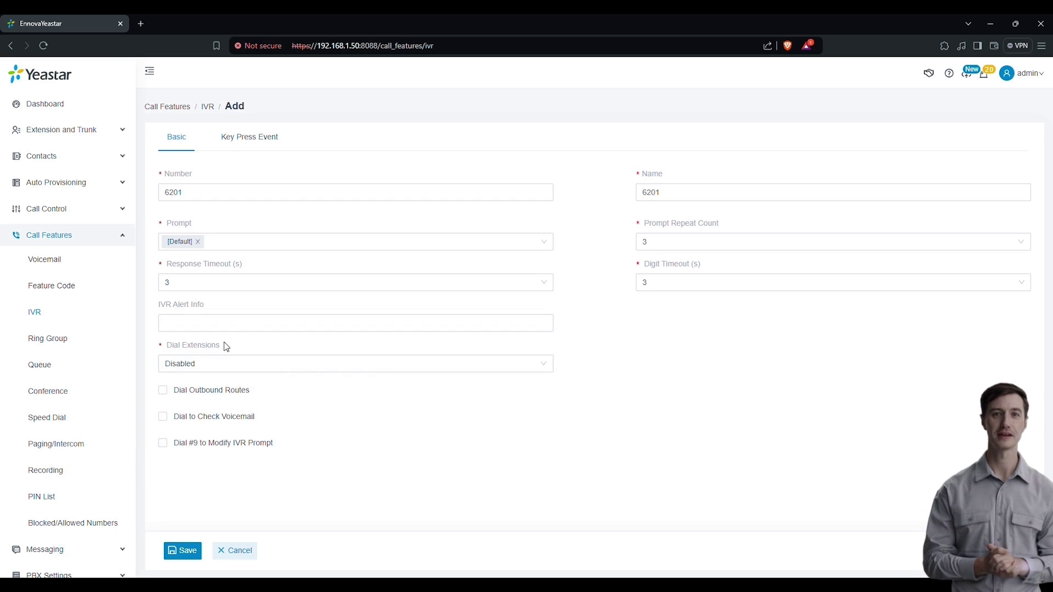
# In the new IVR's key press events, set Press 0 to Extension and Press 1 to Hang Up
pyautogui.click(254, 140)
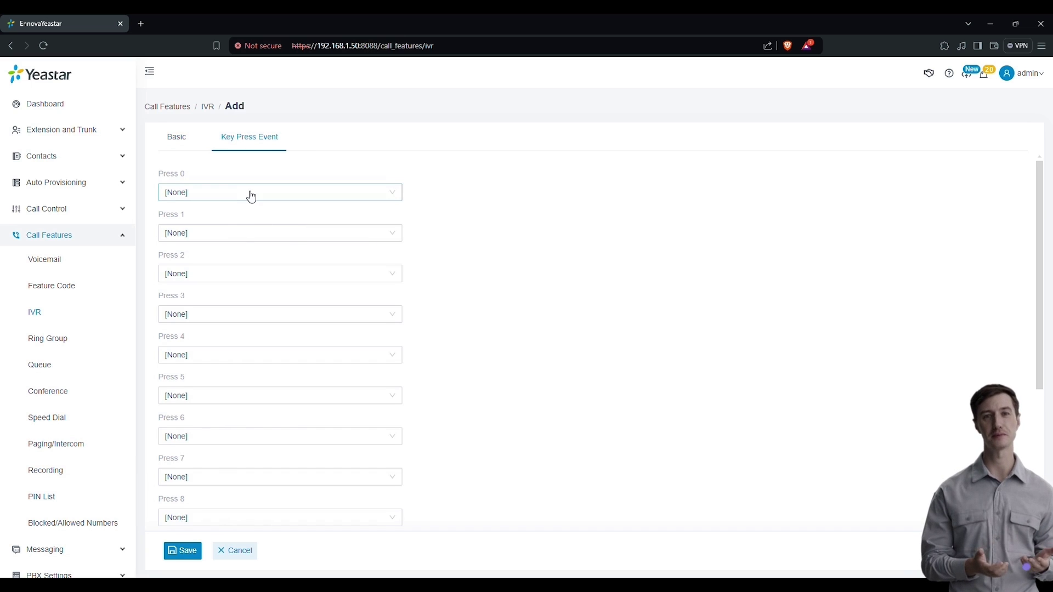
pyautogui.click(251, 192)
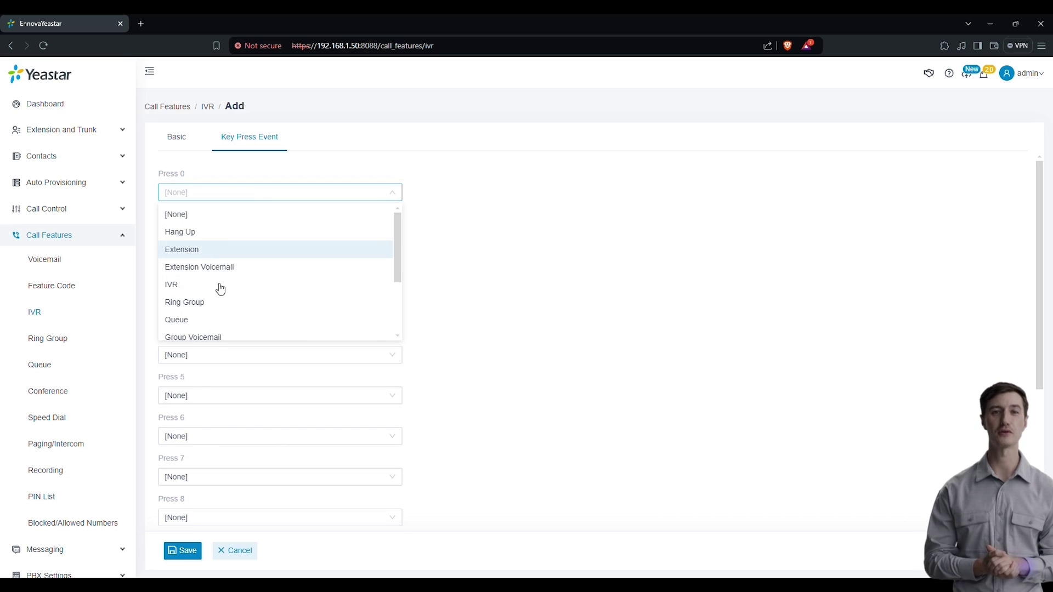
pyautogui.scroll(-3, 222, 310)
pyautogui.scroll(3, 212, 317)
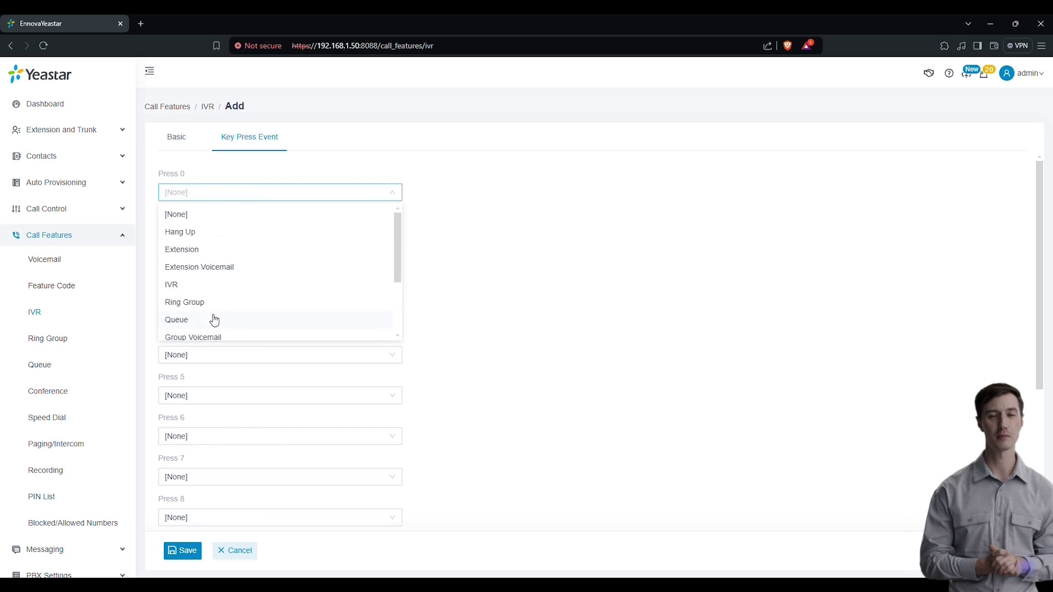
pyautogui.click(195, 248)
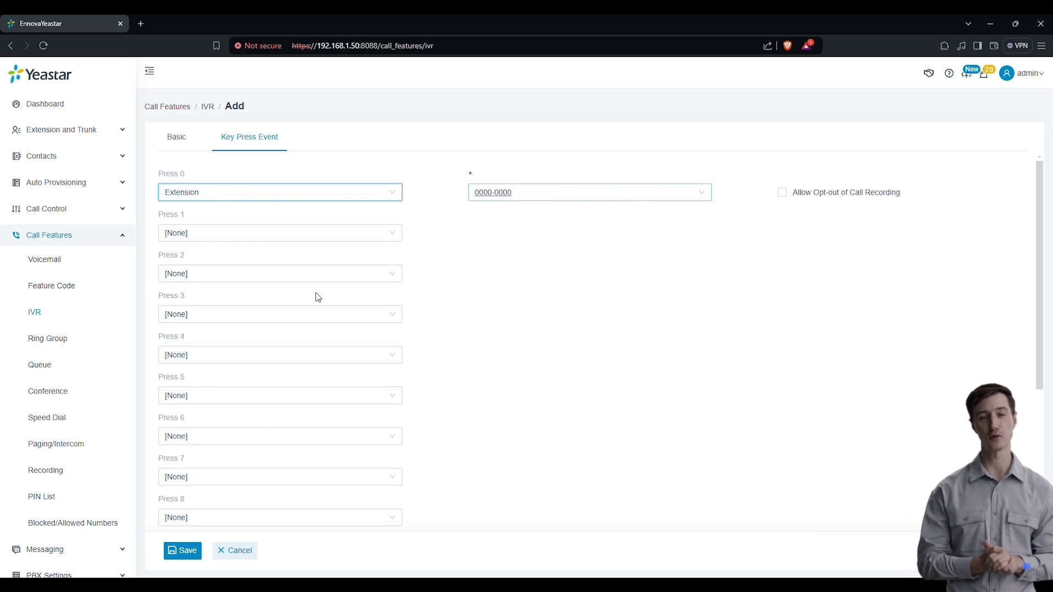
pyautogui.click(204, 235)
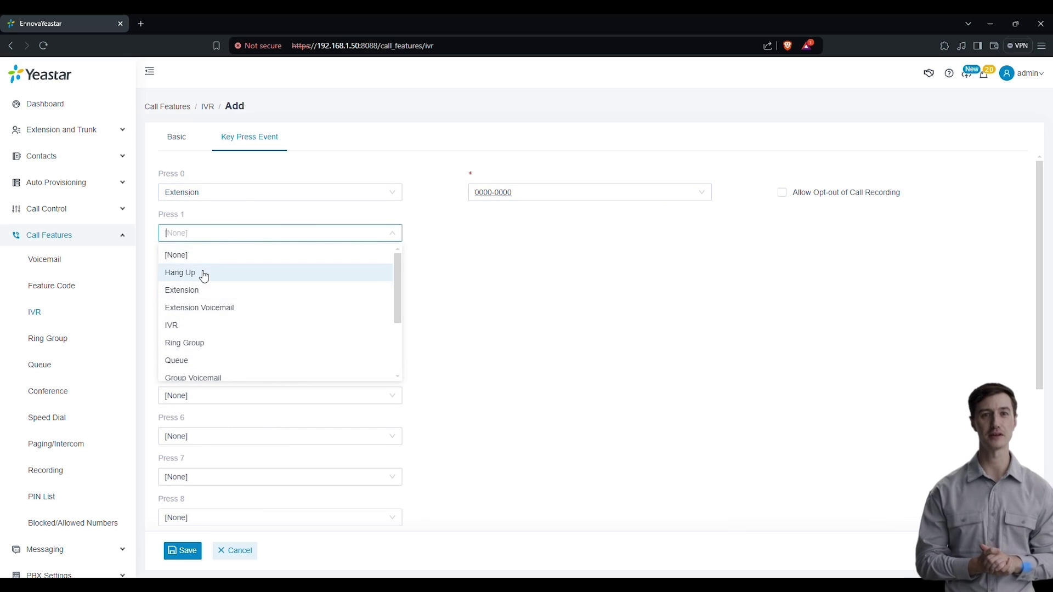
pyautogui.click(209, 274)
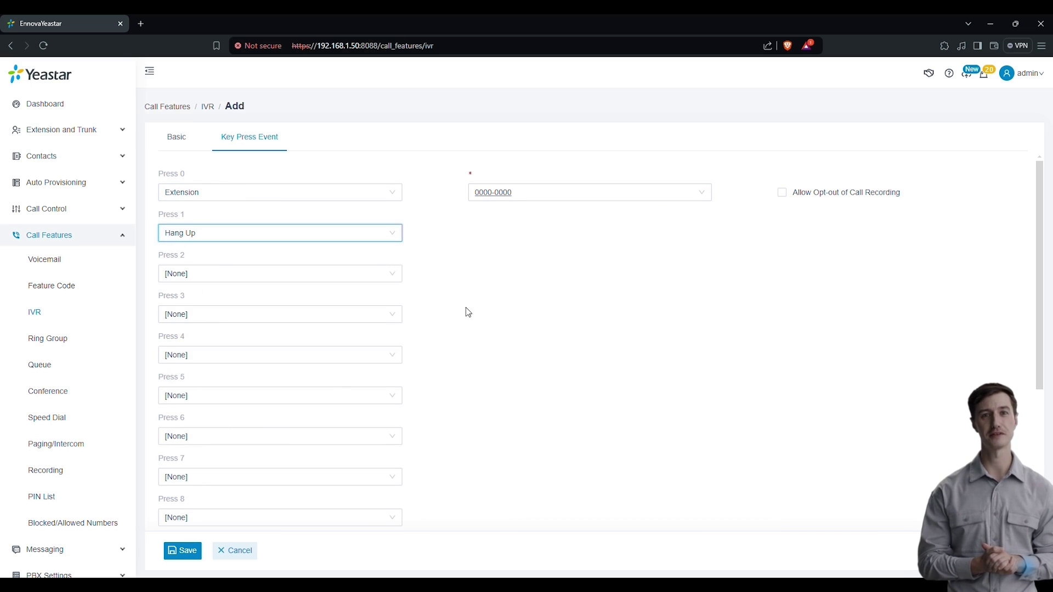
# Try Ring Group as the Press 2 destination, check for a ring group to assign, and set Press 2 back to [None]
pyautogui.click(218, 275)
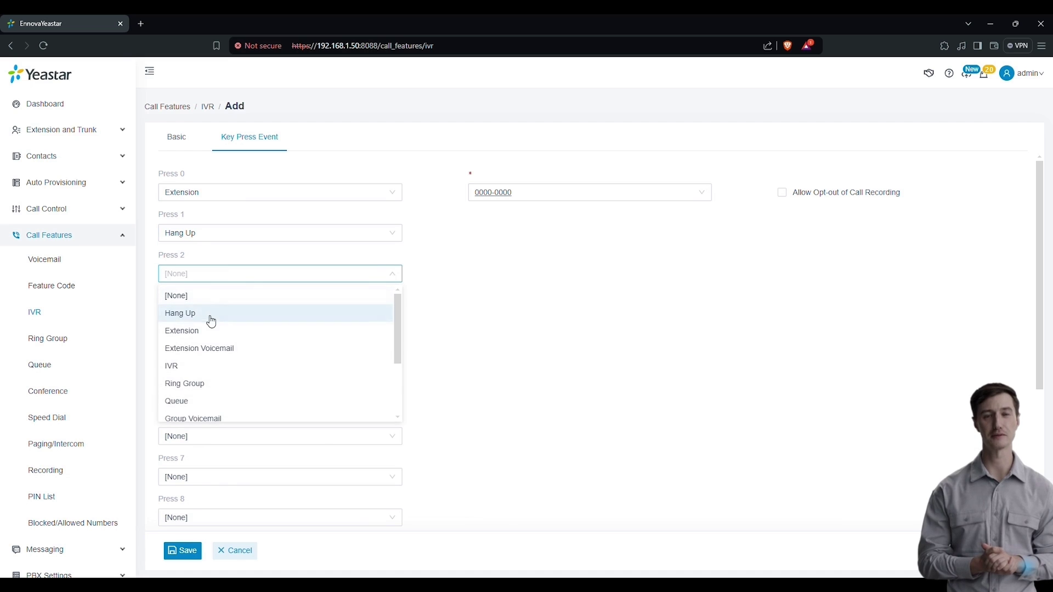
pyautogui.scroll(-1, 200, 394)
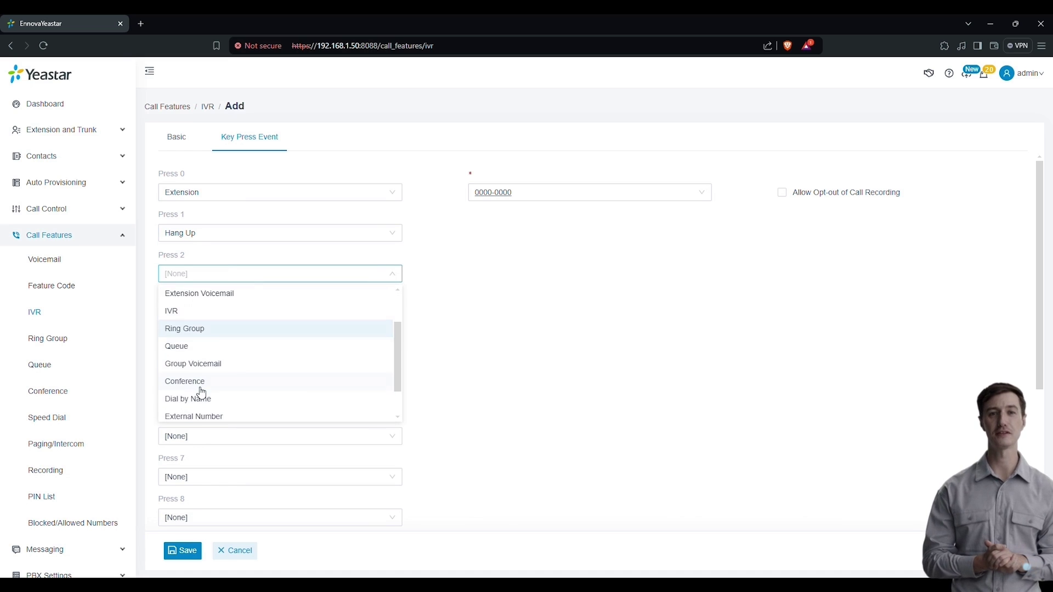
pyautogui.click(198, 331)
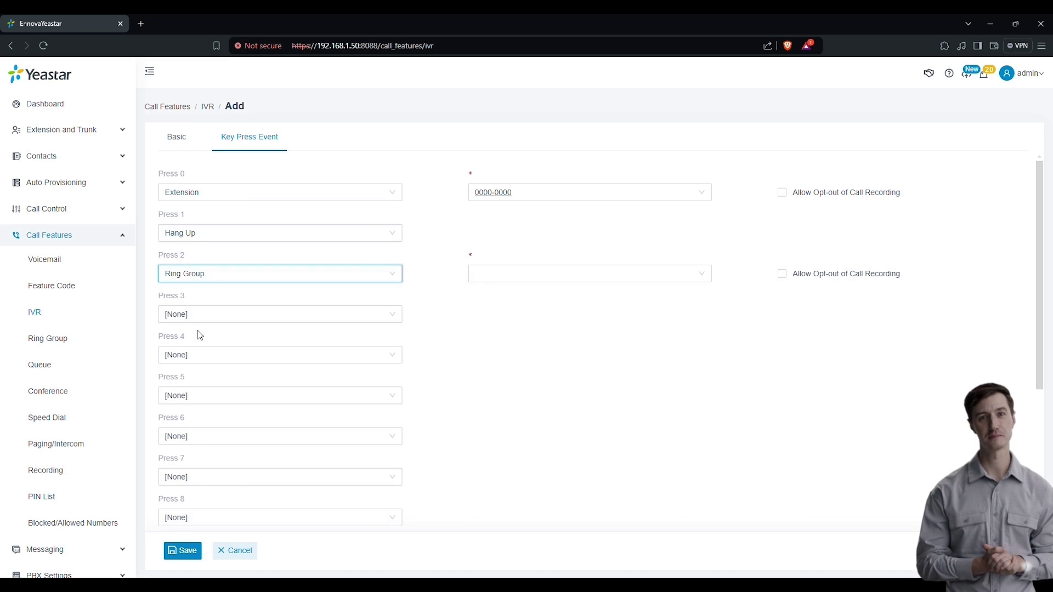
pyautogui.click(565, 278)
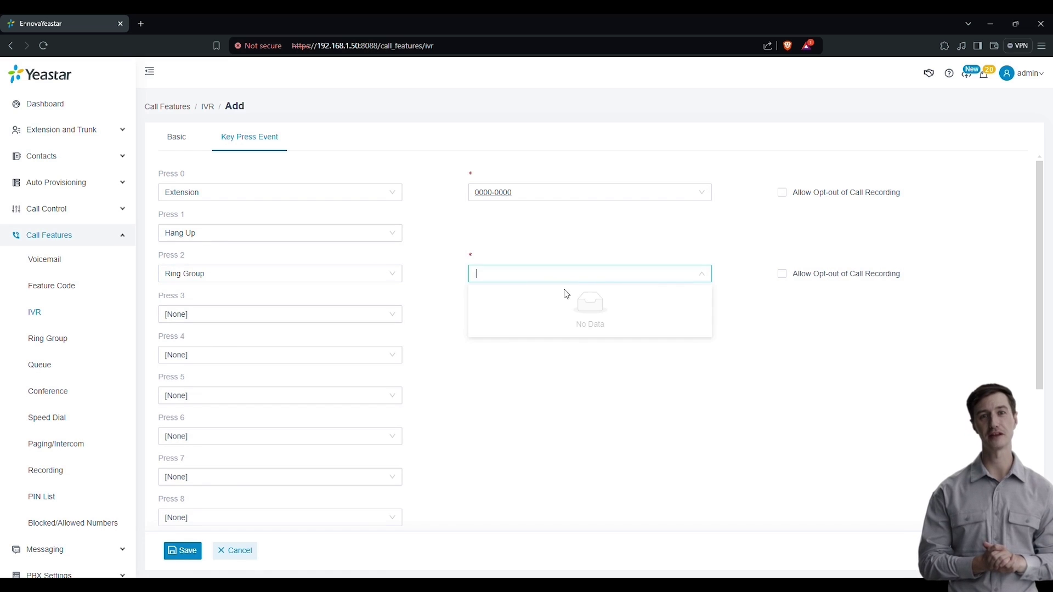
pyautogui.click(700, 278)
pyautogui.click(698, 279)
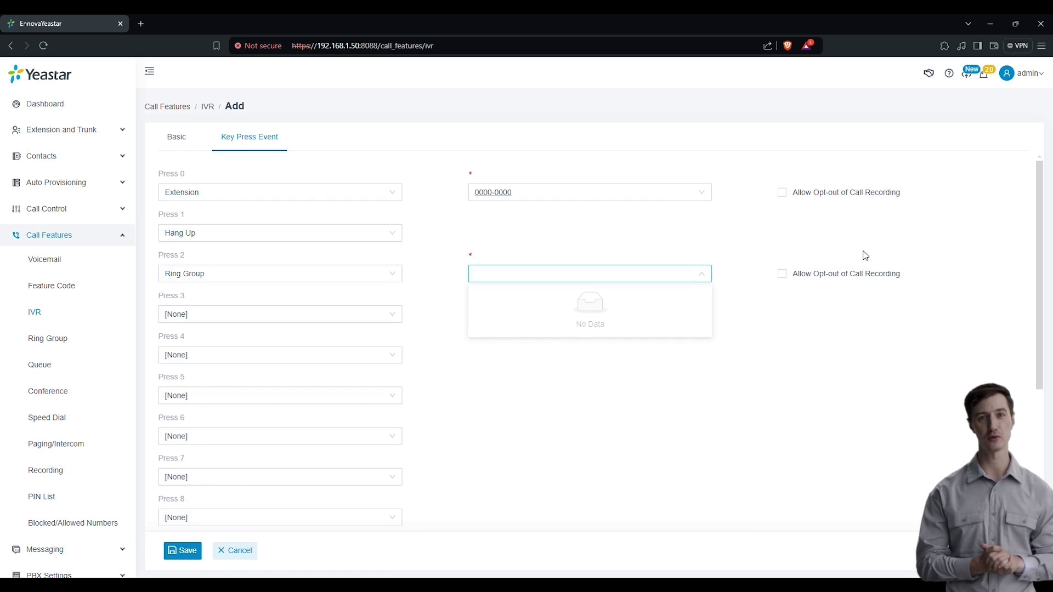
pyautogui.click(299, 273)
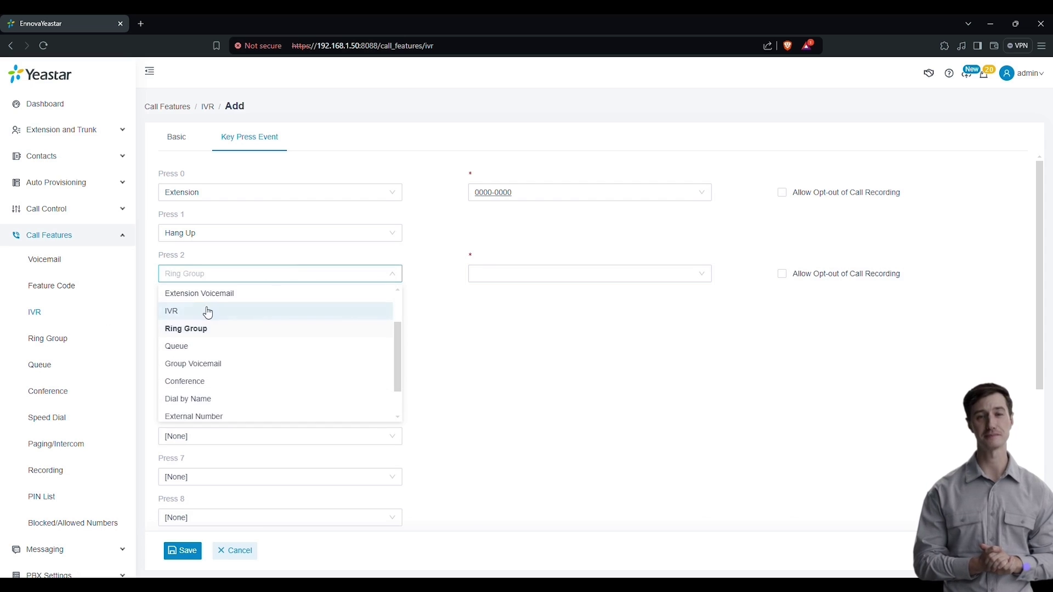
pyautogui.scroll(2, 209, 307)
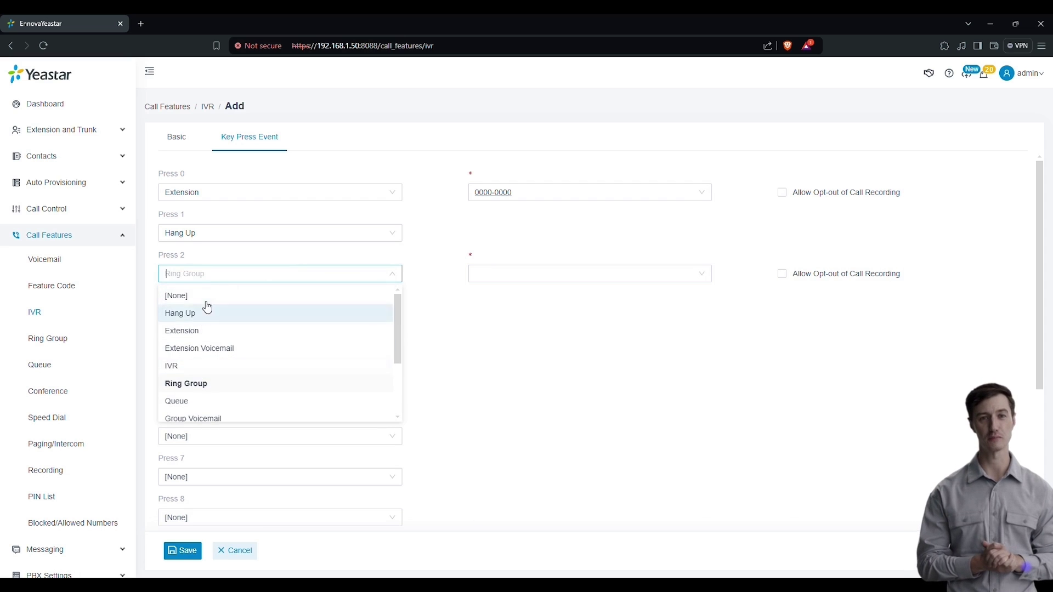
pyautogui.click(208, 303)
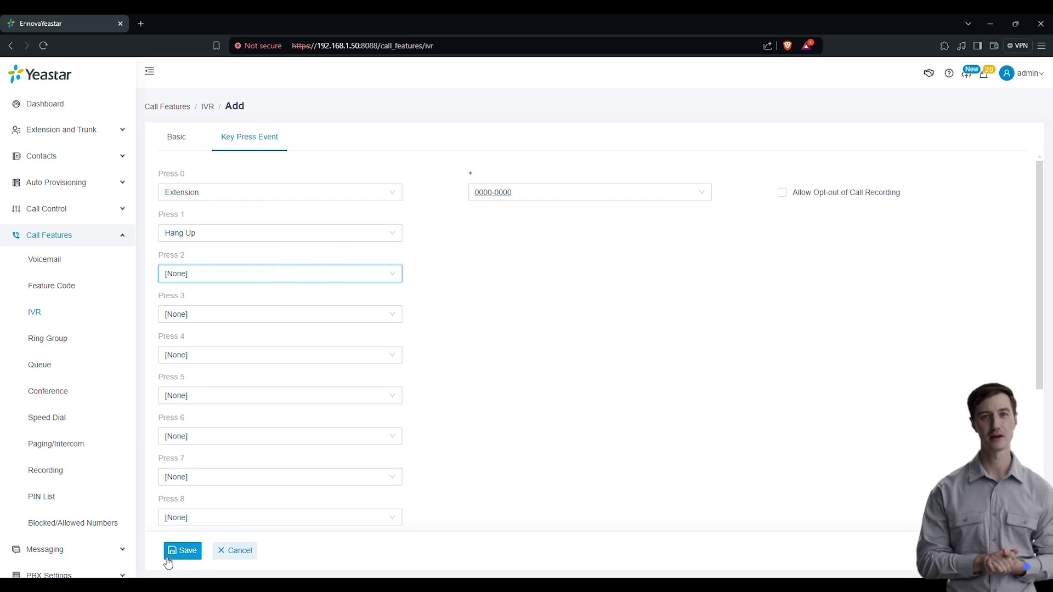
# Examine the destination choices for the remaining keys, including Press #, and the Response Timeout and Invalid Input Destination settings
pyautogui.scroll(-1, 273, 491)
pyautogui.click(276, 466)
pyautogui.scroll(-3, 247, 402)
pyautogui.scroll(-1, 462, 453)
pyautogui.click(315, 486)
pyautogui.scroll(-1, 300, 411)
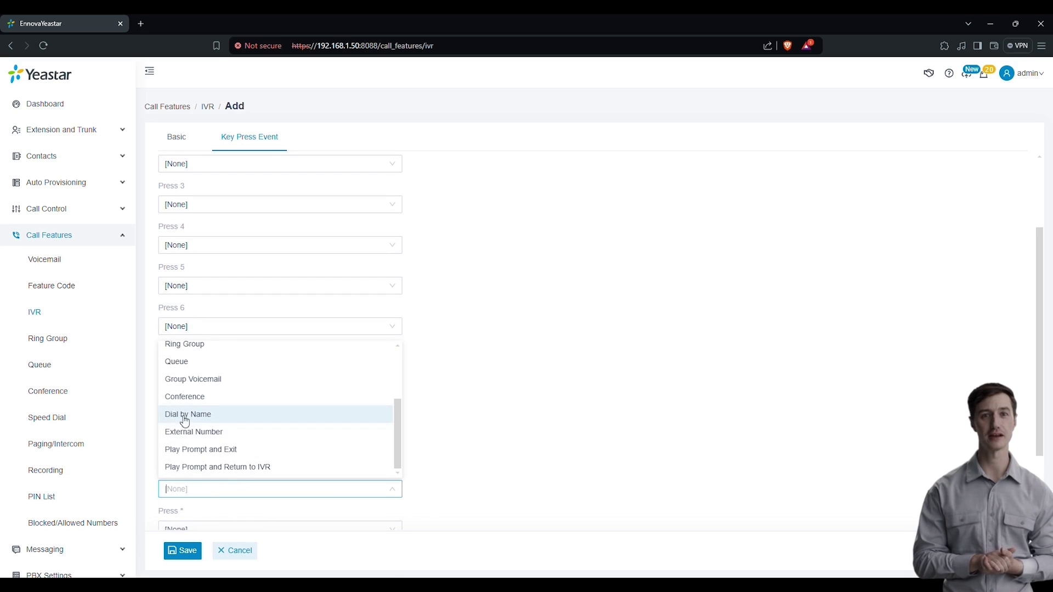
pyautogui.click(547, 430)
pyautogui.scroll(-2, 277, 503)
pyautogui.scroll(-2, 237, 466)
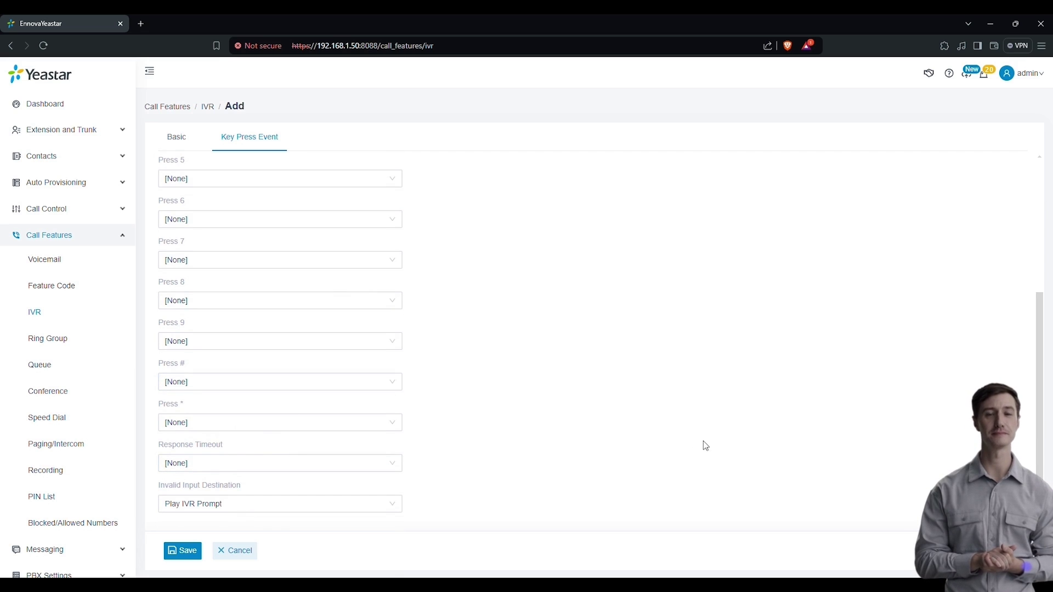
# Save the new IVR with its key press events
pyautogui.scroll(5, 300, 321)
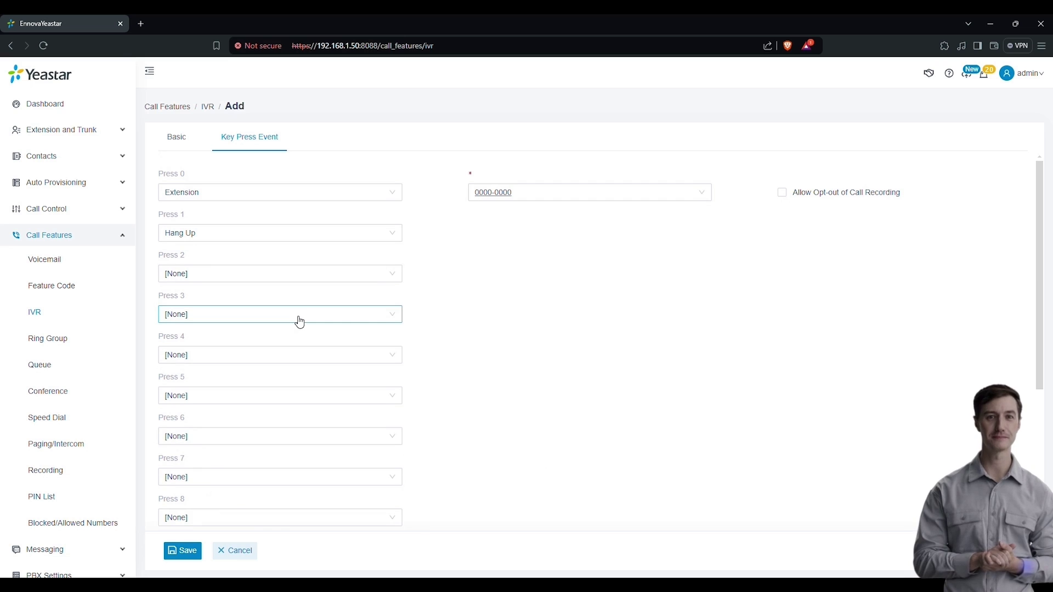
pyautogui.click(185, 551)
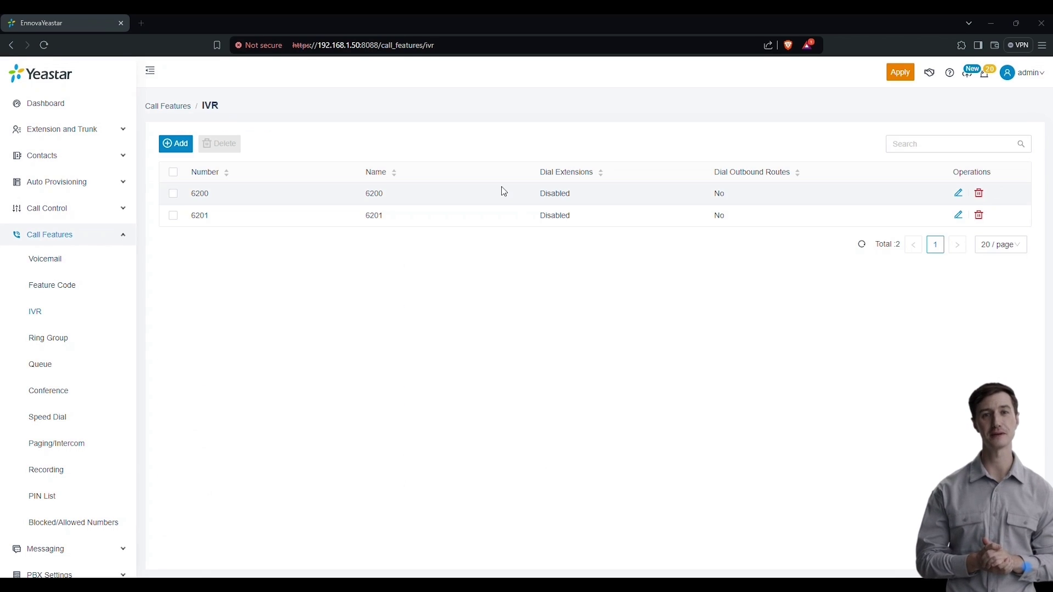